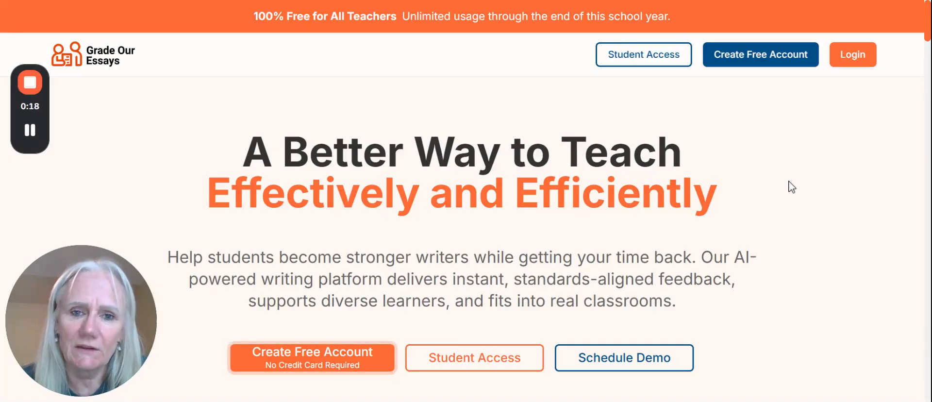
Step: Sign in to the teacher account with its e-mail and password to reach the Teacher Dashboard
click(857, 61)
mouse_move(85, 369)
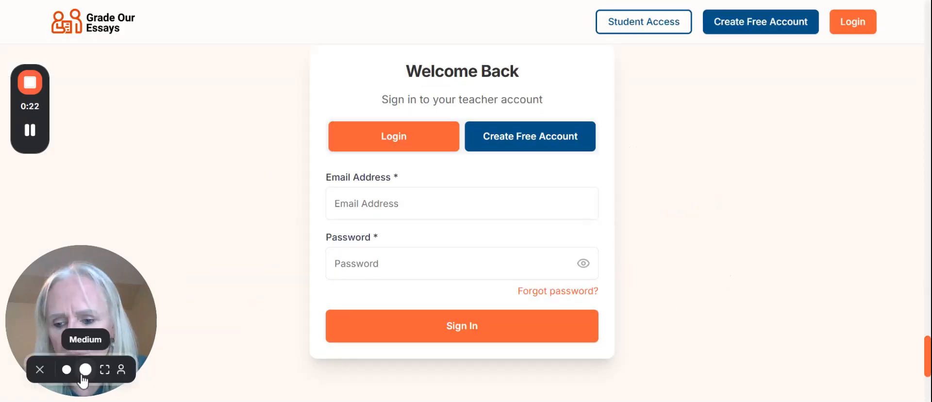
click(40, 370)
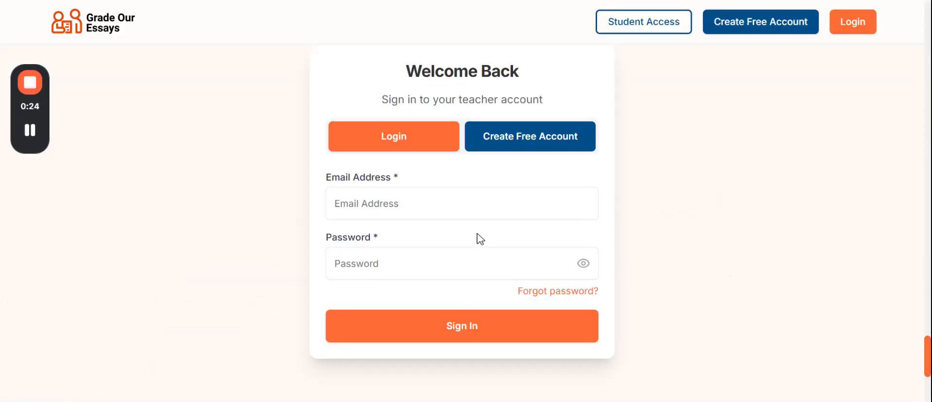
click(461, 203)
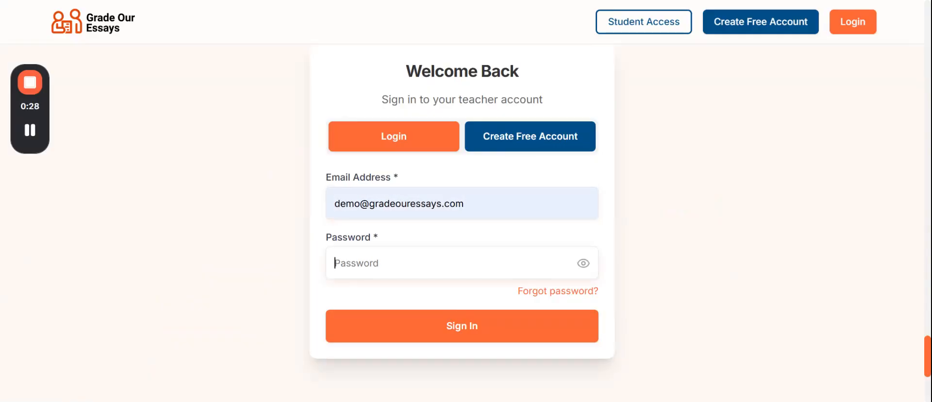
key(ctrl+v)
click(447, 327)
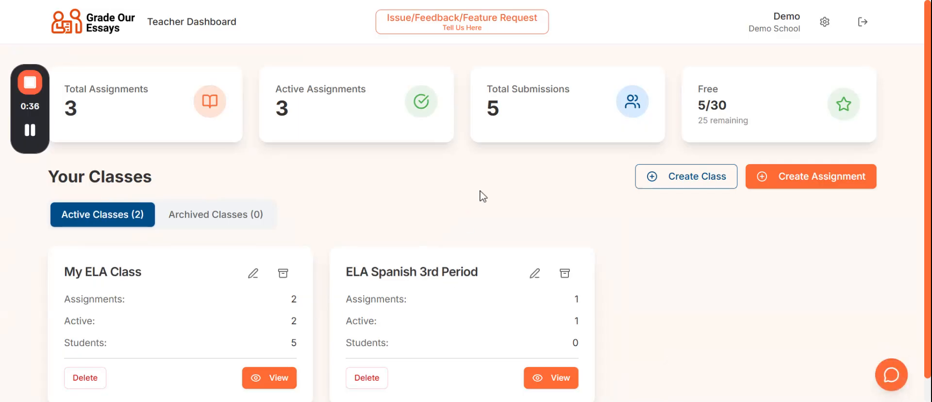
Step: Create a new class named '1st Period - ELA'
click(699, 185)
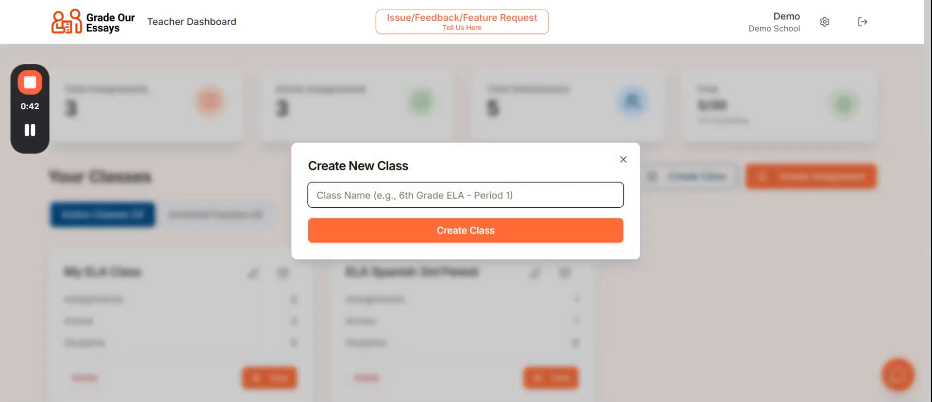
text(1)
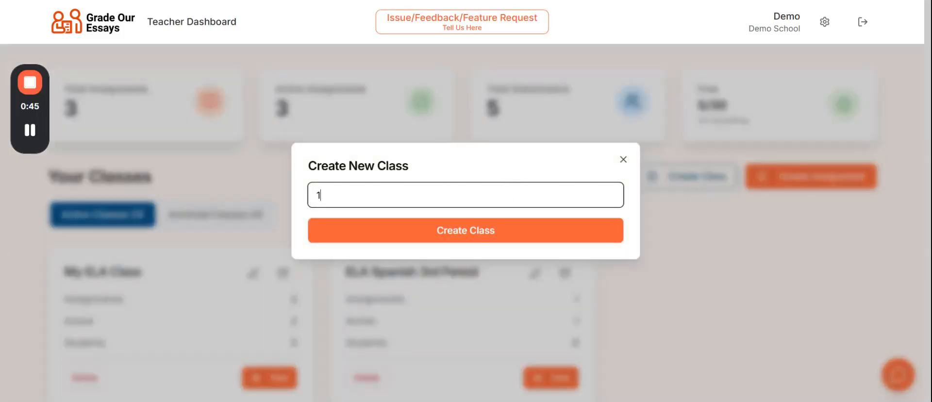
text(st Period - ELA)
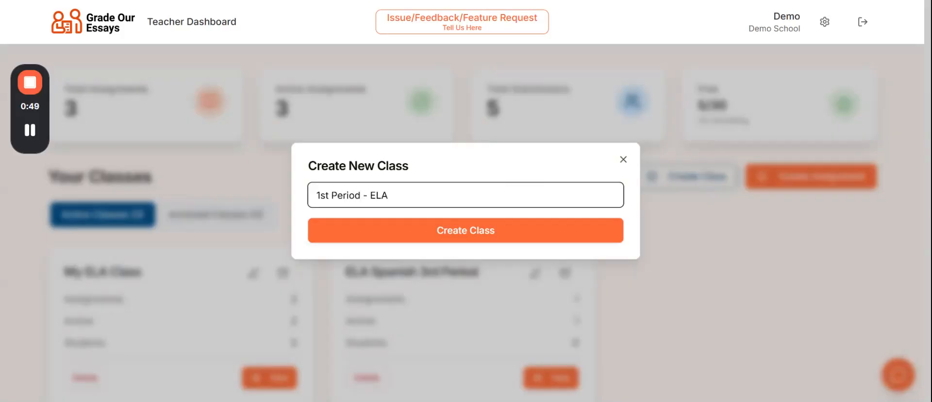
click(474, 234)
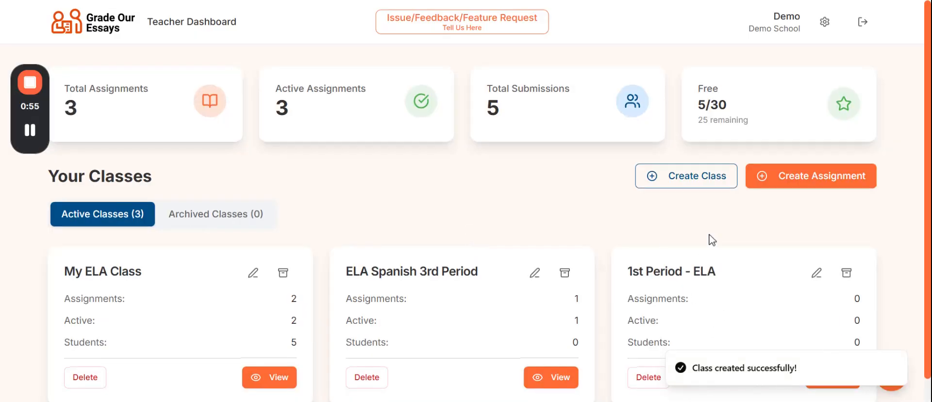
scroll(711, 240, down, 1)
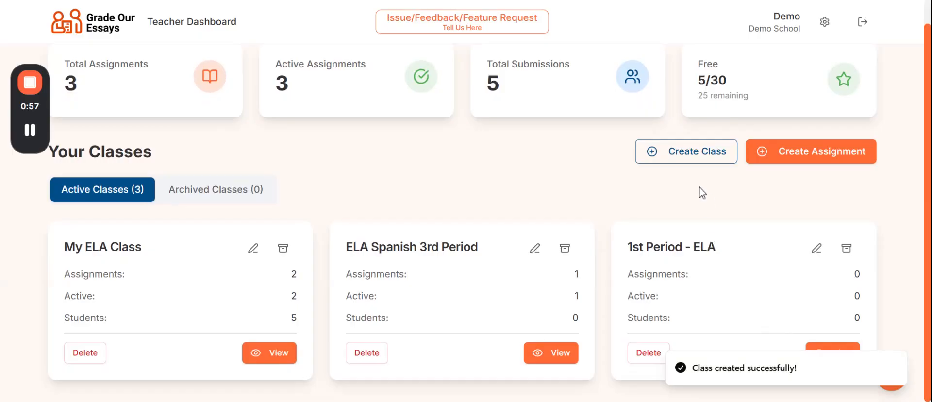
Step: Start a fresh assignment, discarding the old draft, and assign it to 1st Period - ELA
click(807, 157)
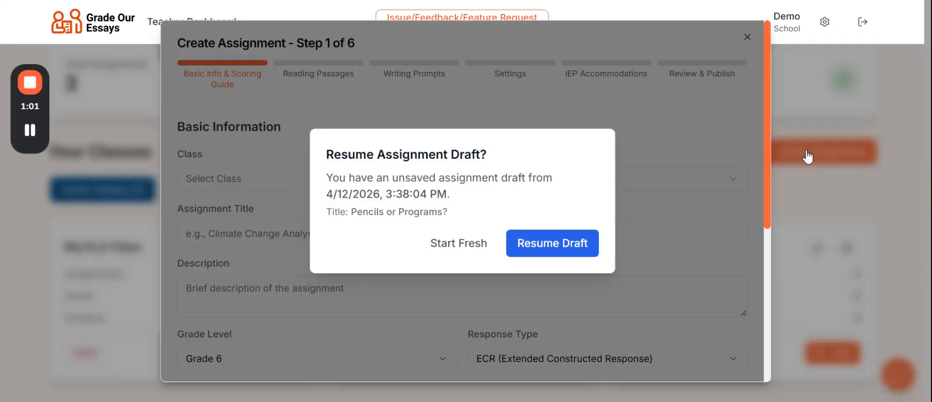
click(451, 248)
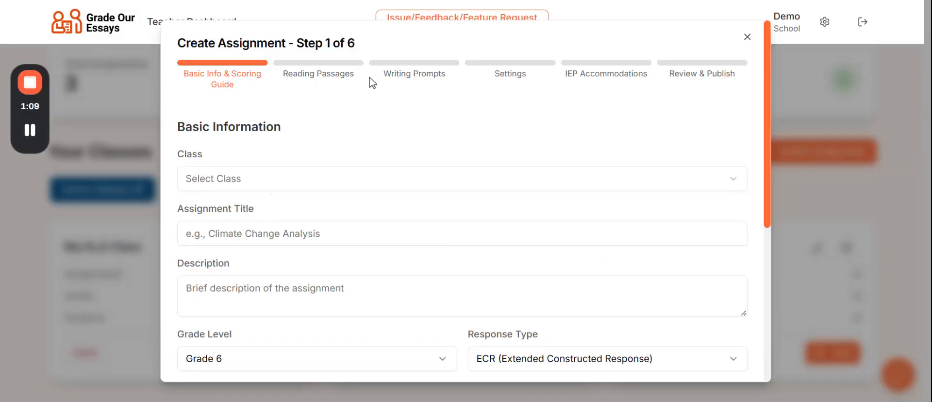
click(249, 184)
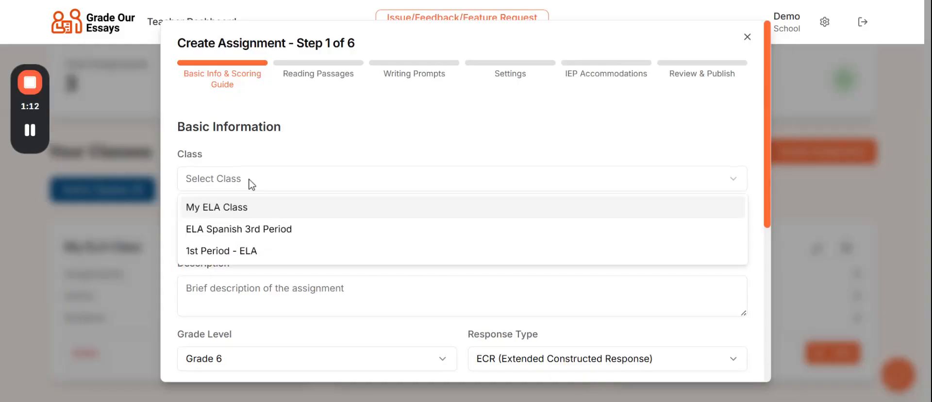
click(241, 251)
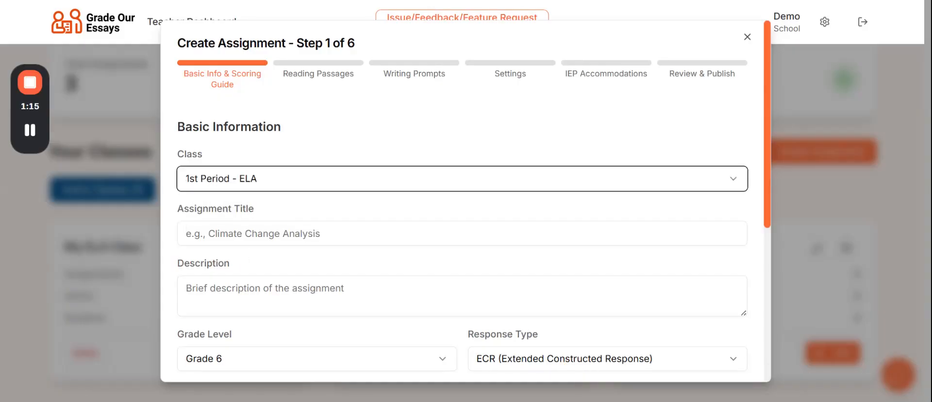
Step: Title it 'ECR - Informational - Koalas Keeping Cool' and describe it as an informational koala essay
click(243, 234)
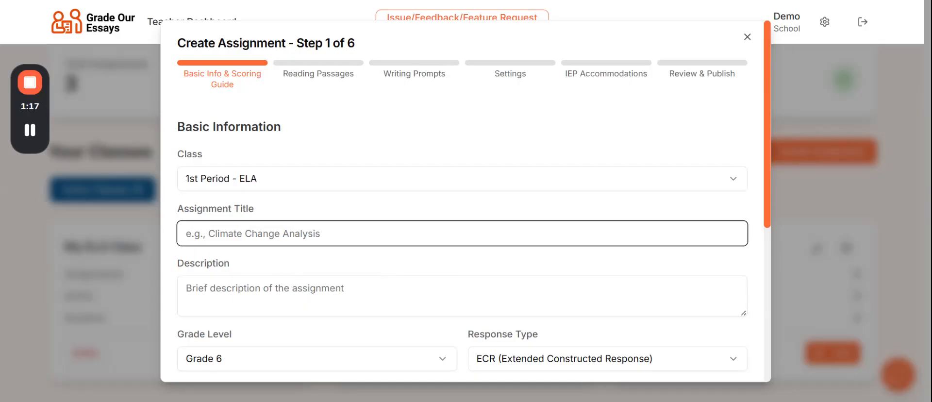
text(ECR )
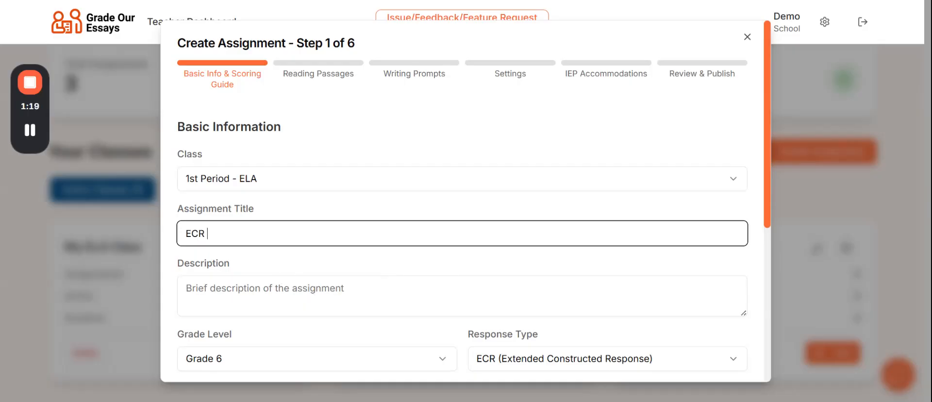
text(- Inforamtion)
key(BackSpace)
key(BackSpace)
key(BackSpace)
key(BackSpace)
key(BackSpace)
key(BackSpace)
text(mational - )
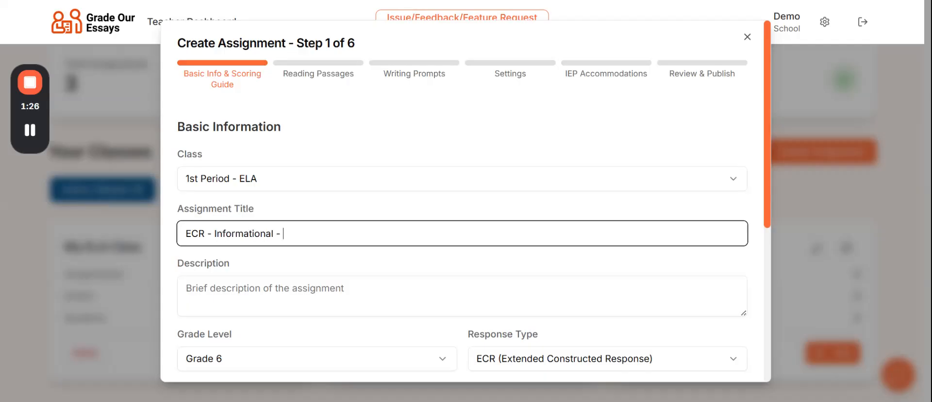
text(Koalas Keeping Cool)
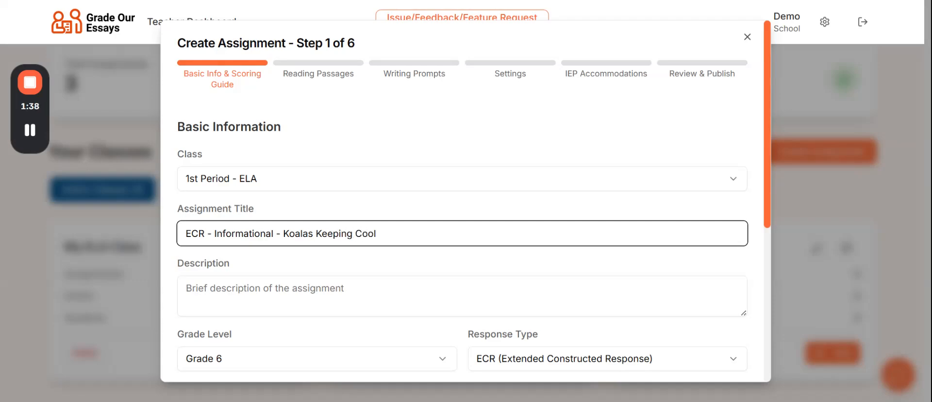
click(461, 296)
text(Inforamtion)
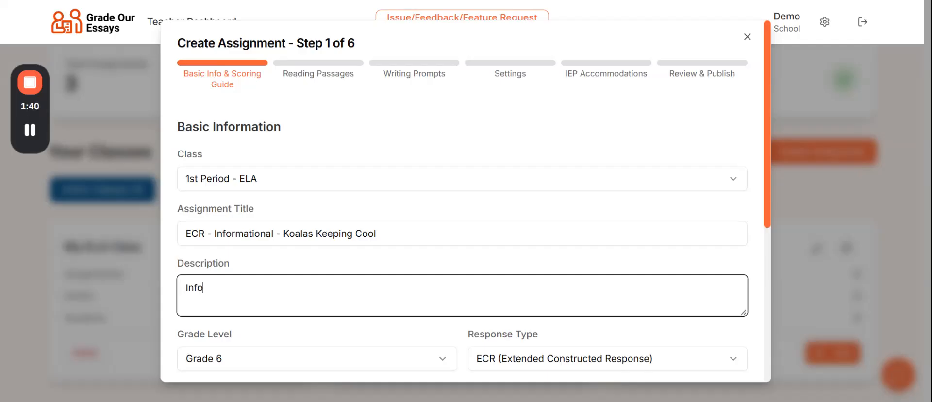
key(BackSpace)
key(BackSpace)
key(BackSpace)
key(BackSpace)
key(BackSpace)
text(rmational Text)
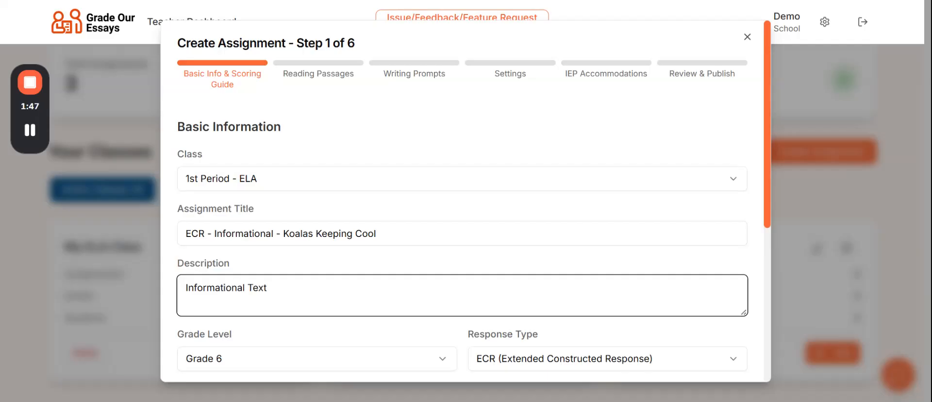
text( Essay on How)
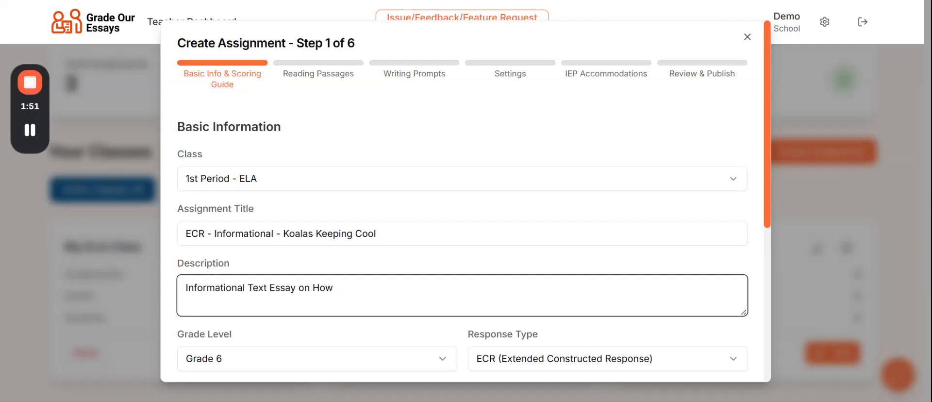
text( Koalas Kee)
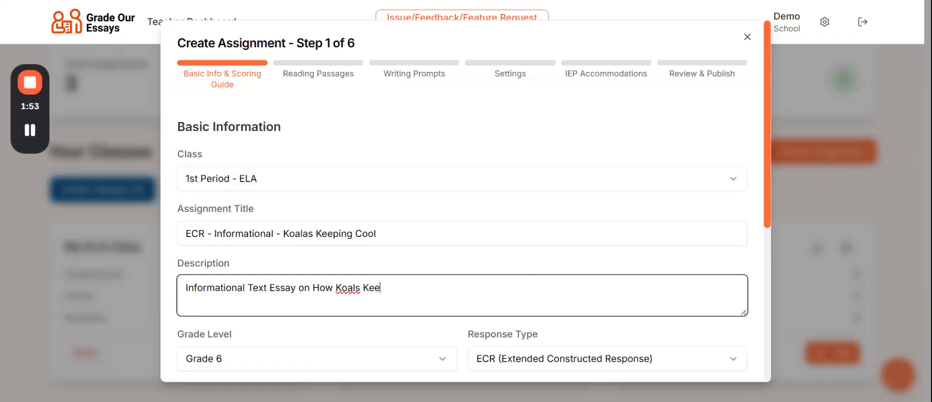
key(BackSpace)
key(BackSpace)
key(BackSpace)
key(BackSpace)
key(BackSpace)
key(BackSpace)
Step: Finish the description, then set Grade 5, response type ECR and language English
text(las Keep Cool)
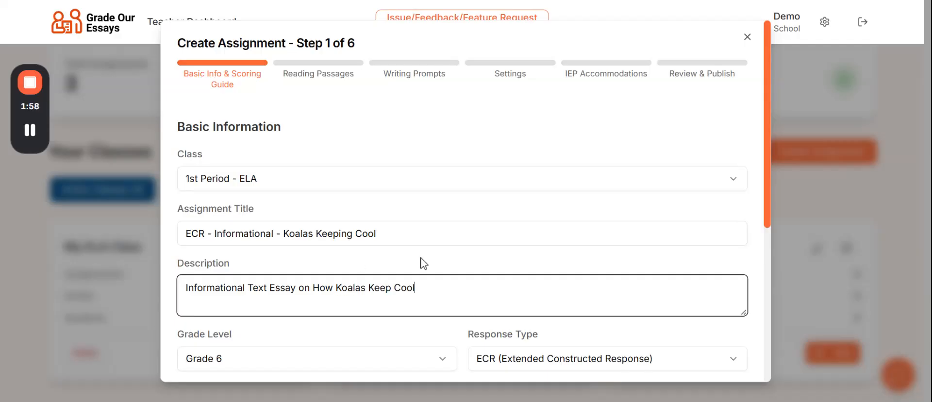
scroll(420, 262, down, 3)
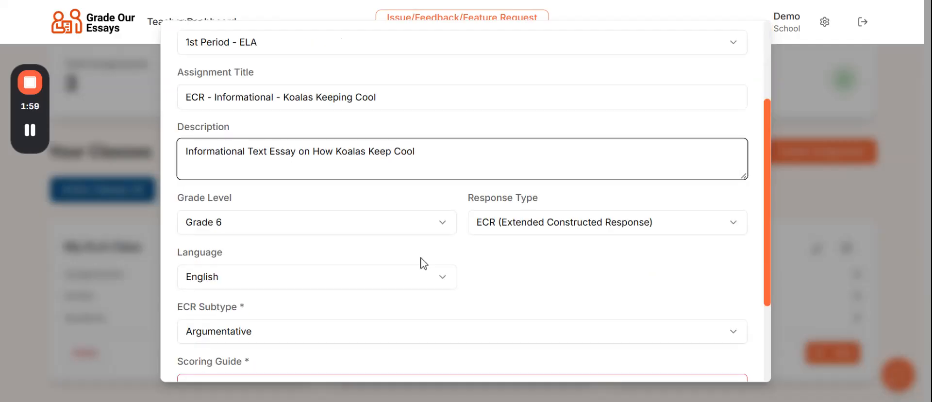
click(236, 231)
click(219, 61)
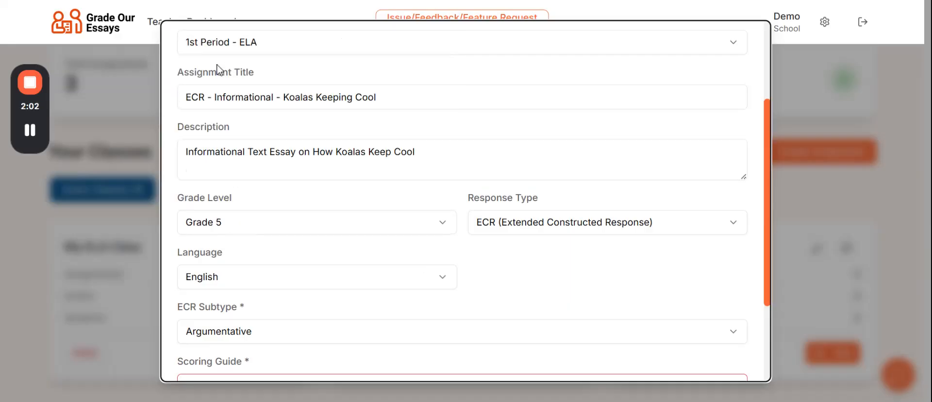
click(557, 224)
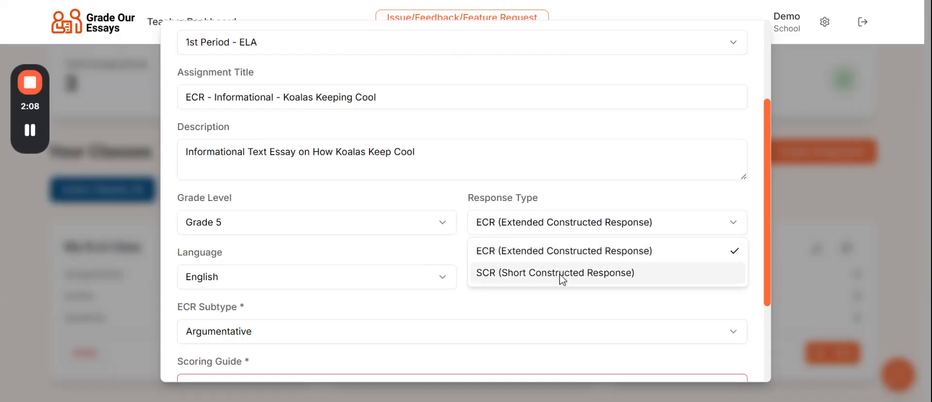
click(563, 226)
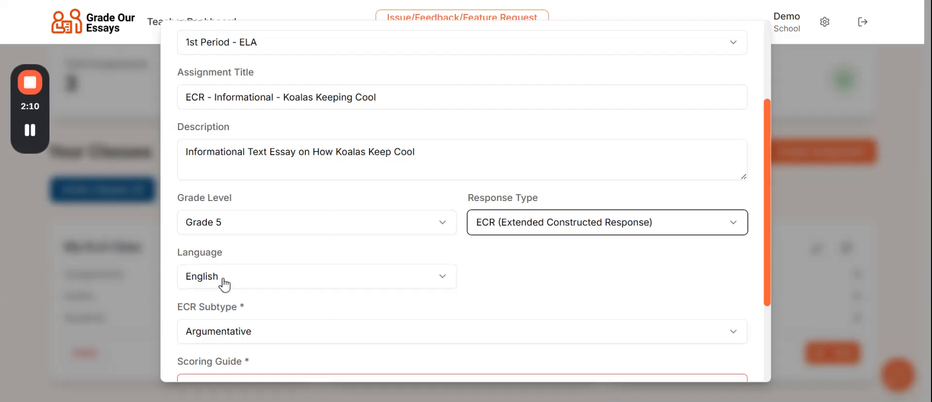
scroll(224, 286, down, 3)
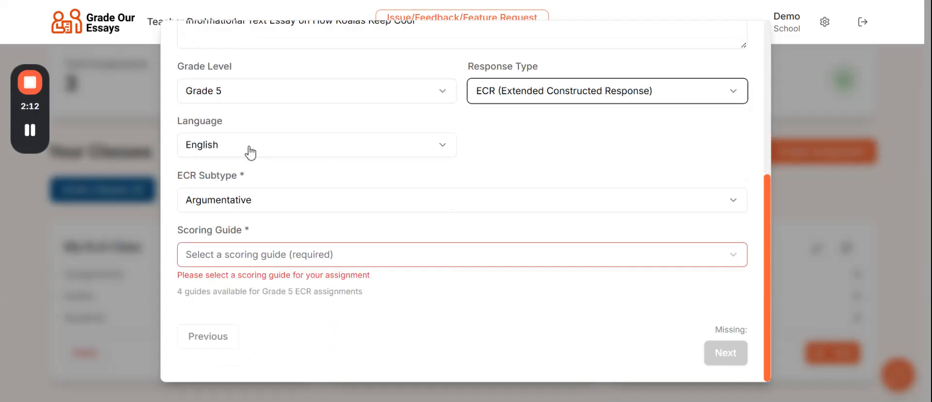
click(250, 152)
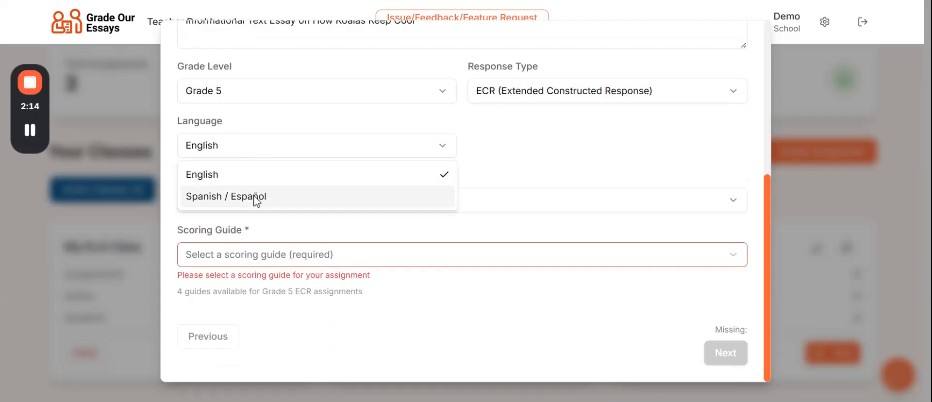
click(267, 150)
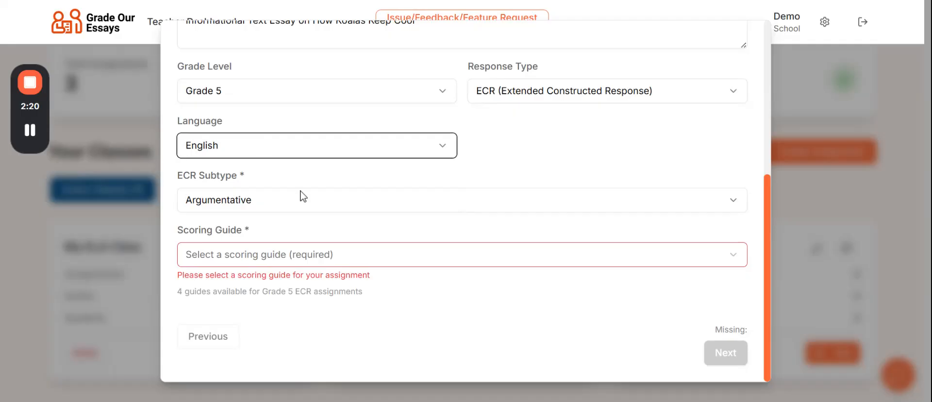
Step: Make the ECR subtype Informational with the Grades 3-5 ECR Reading Language Arts Informational v1.0 guide
click(292, 209)
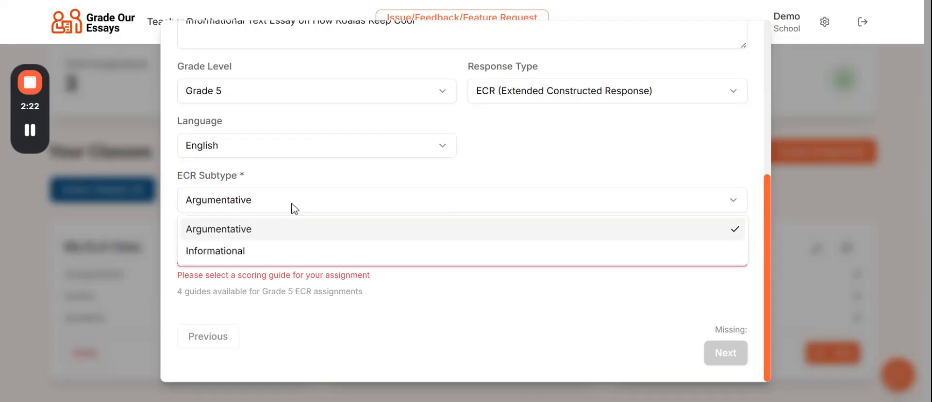
click(230, 253)
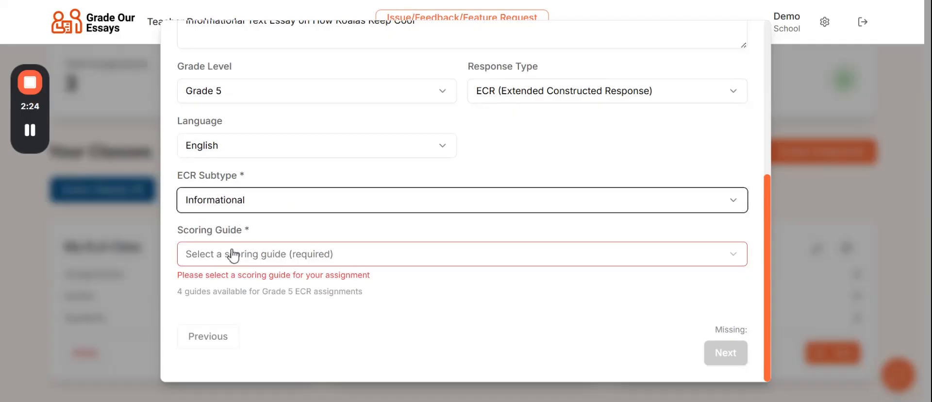
click(282, 261)
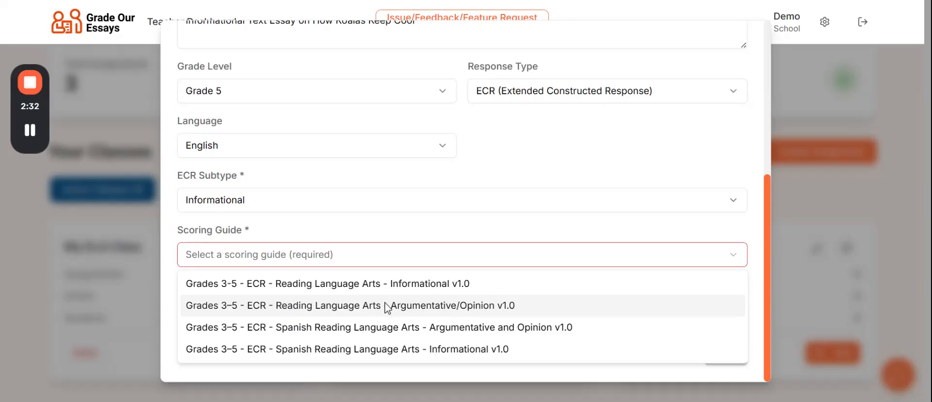
click(413, 287)
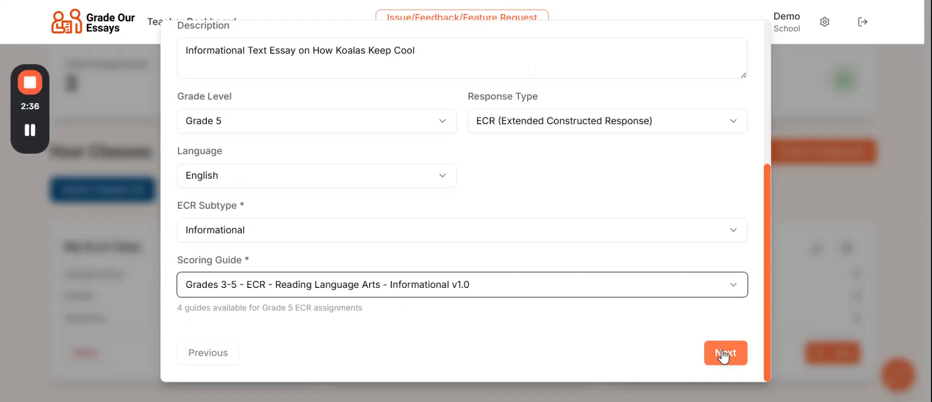
click(724, 354)
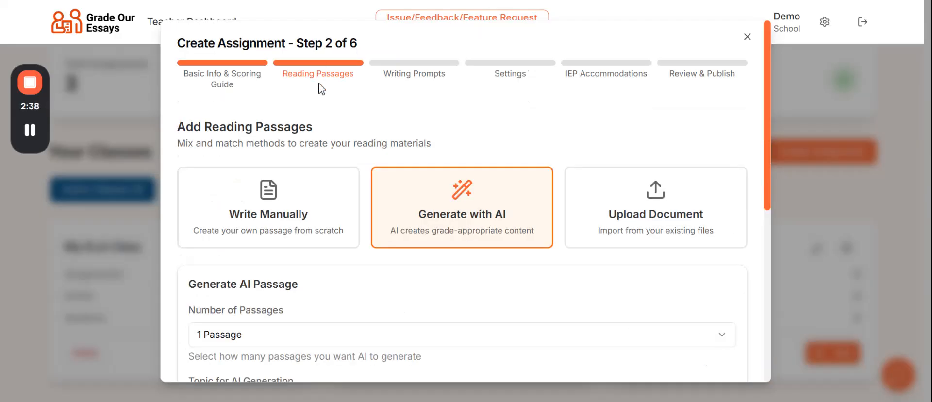
click(279, 210)
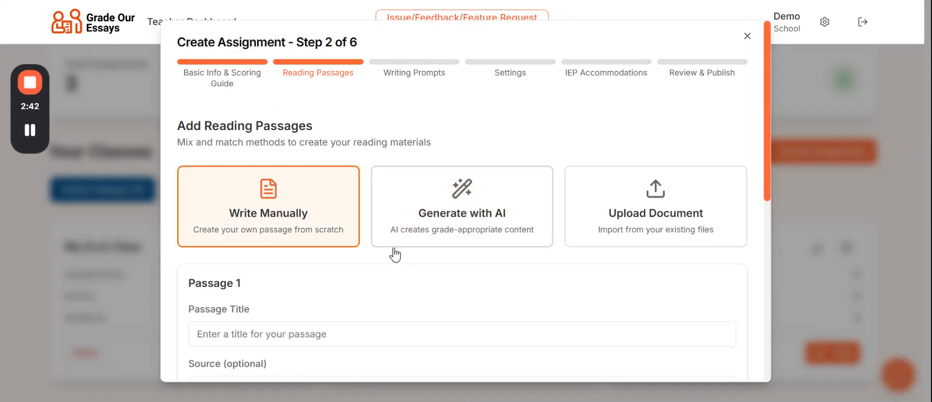
scroll(391, 254, down, 4)
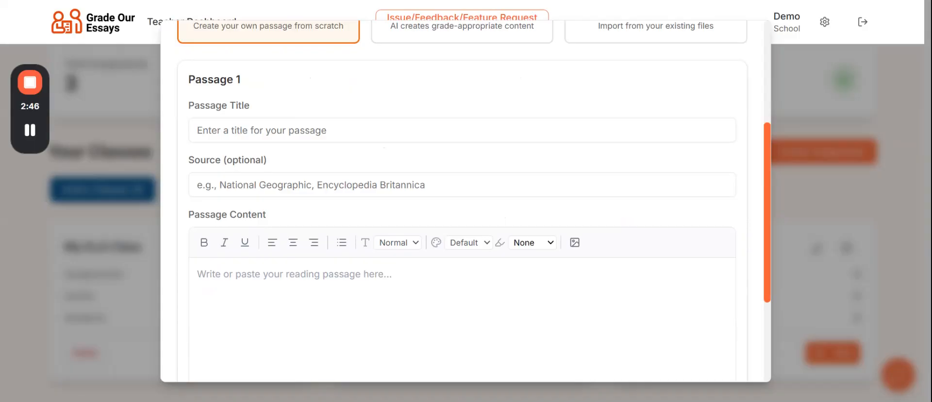
scroll(368, 117, up, 5)
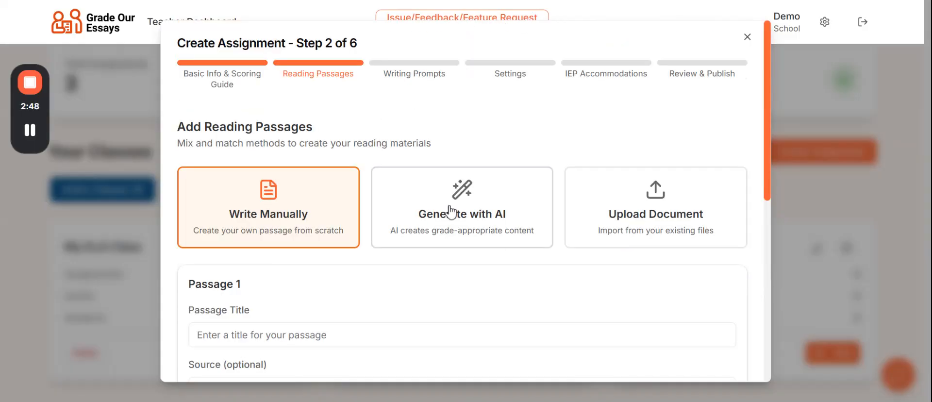
click(450, 212)
scroll(387, 277, down, 6)
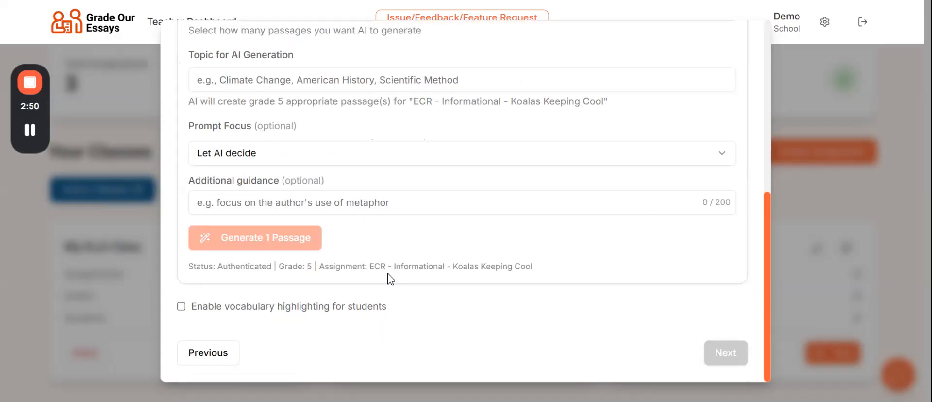
scroll(390, 279, up, 6)
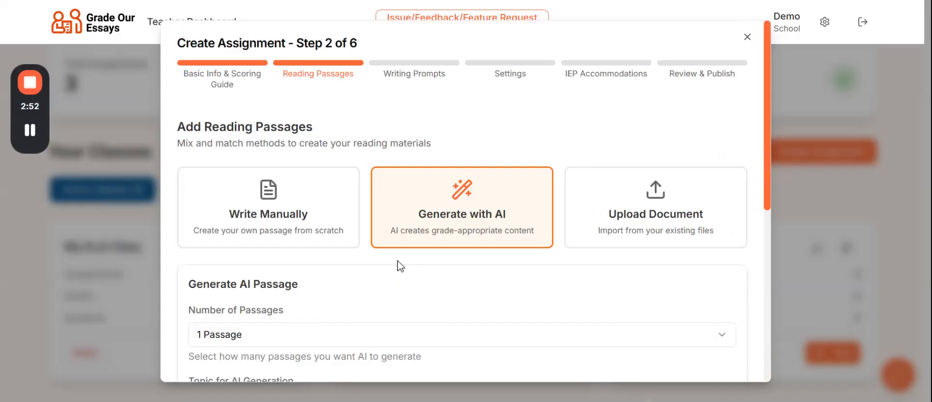
click(635, 219)
scroll(368, 273, down, 3)
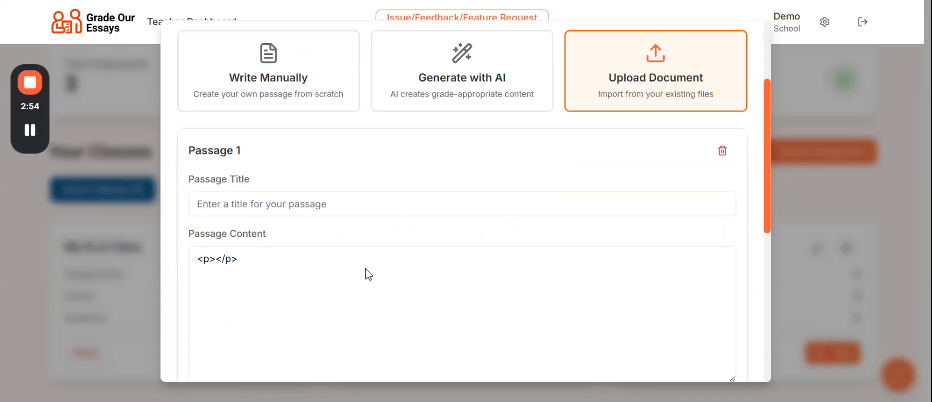
scroll(369, 274, up, 3)
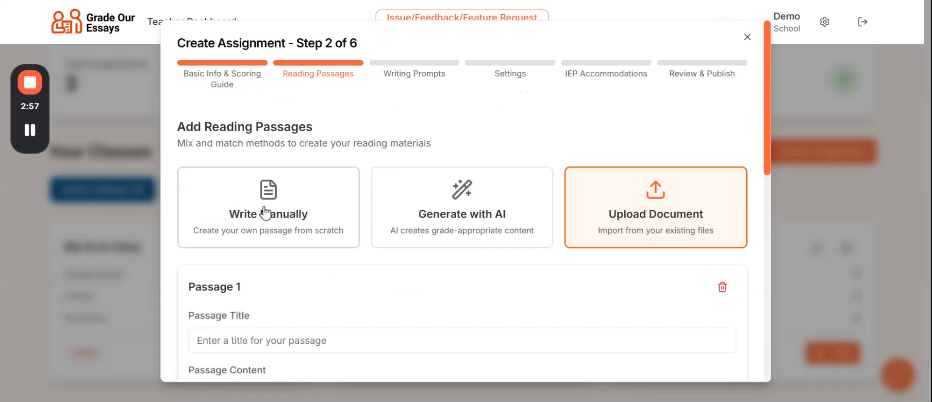
click(260, 208)
click(429, 208)
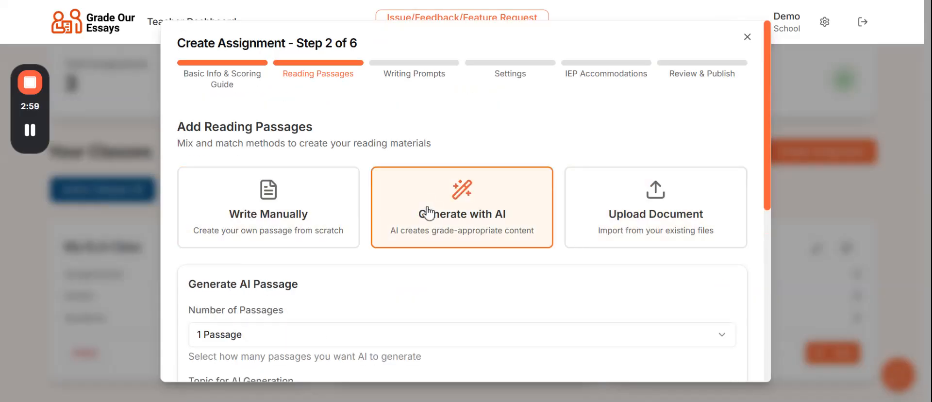
scroll(316, 291, down, 3)
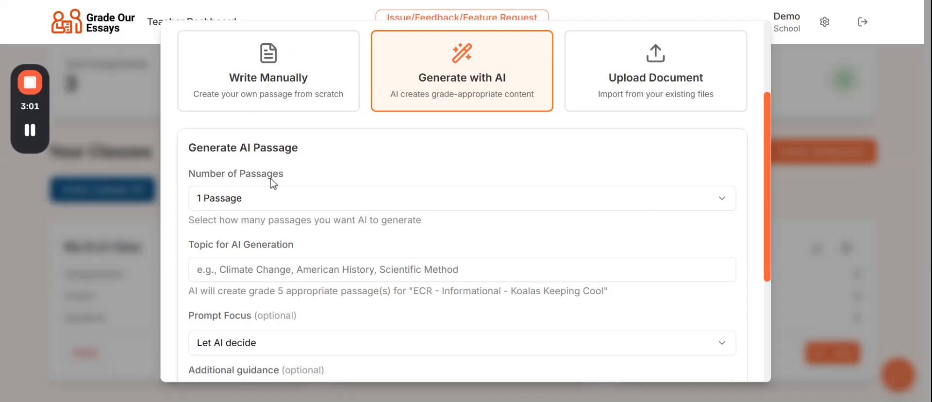
Step: Keep one passage, set the AI topic 'Koalas Keeping Cool in the Heat' and prompt focus 'Explain why...'
click(240, 204)
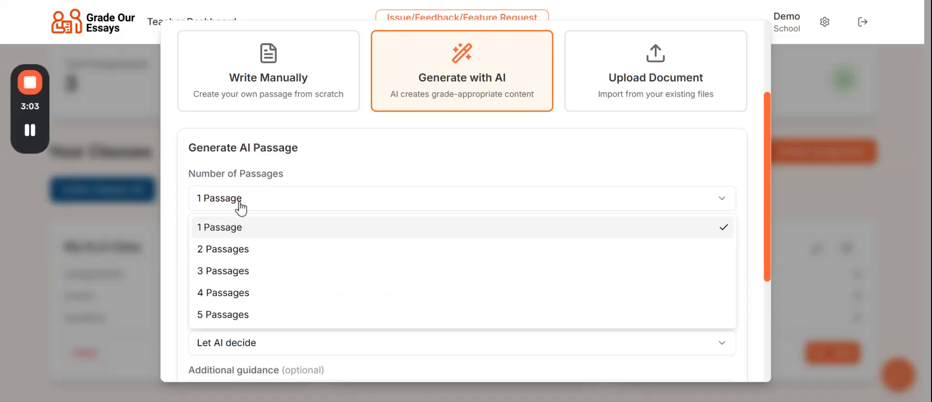
click(235, 231)
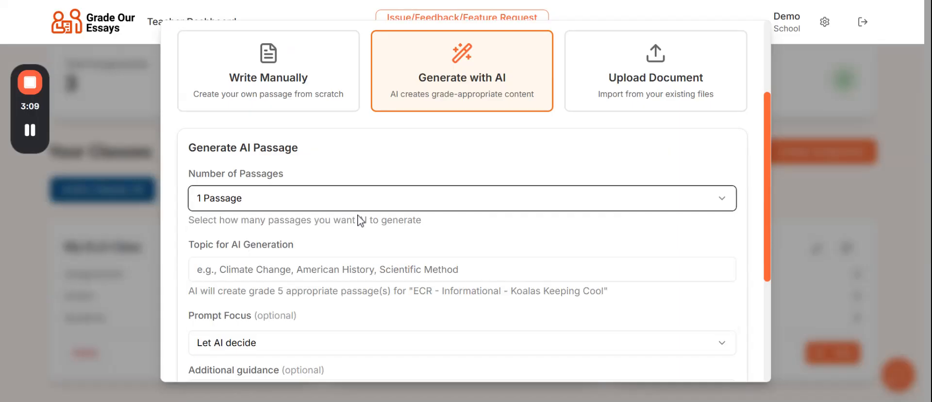
scroll(367, 241, down, 2)
key(Tab)
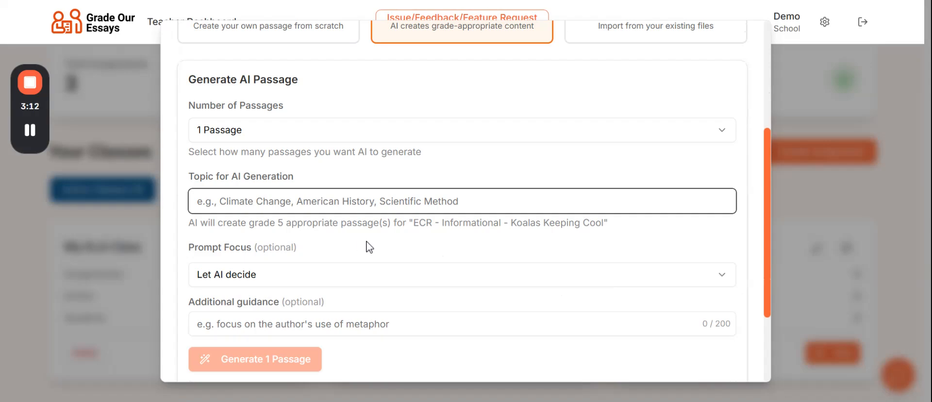
text(Koala)
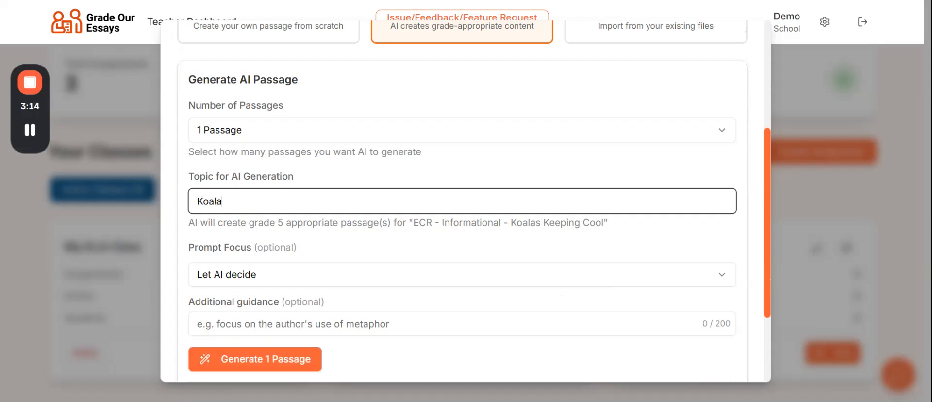
text(s Keeping Co)
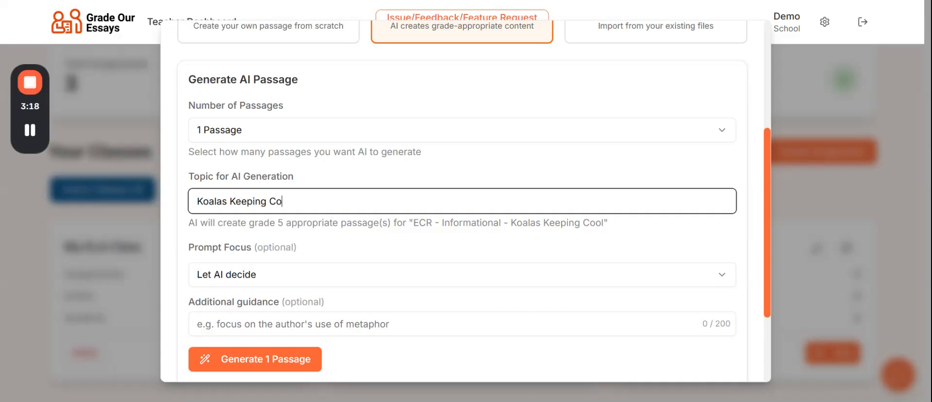
text(ol in the Heat)
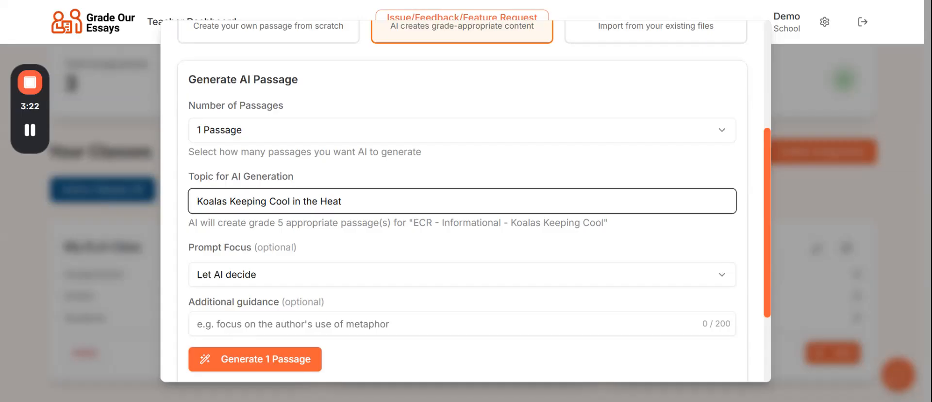
scroll(430, 244, down, 2)
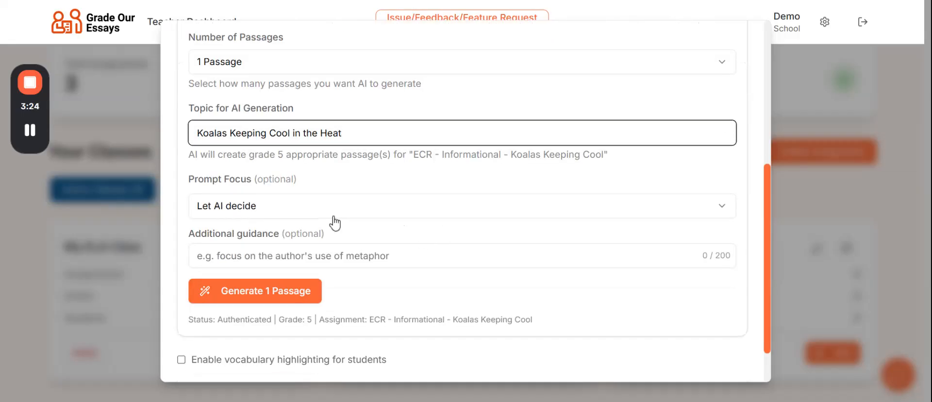
click(247, 209)
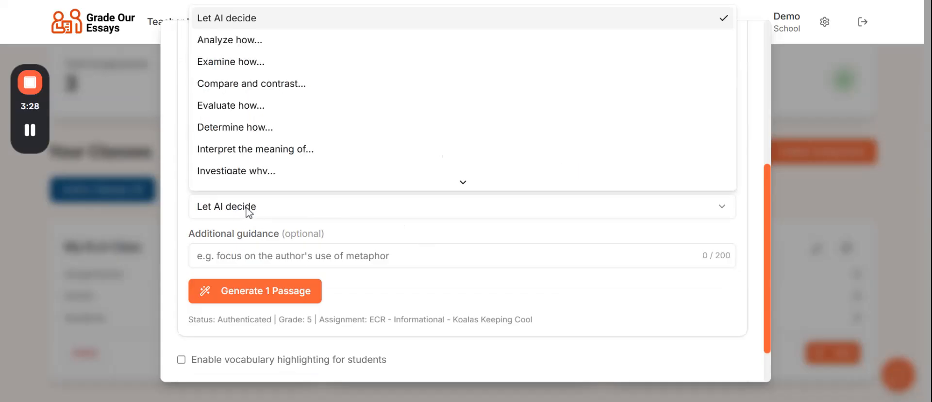
scroll(262, 165, down, 3)
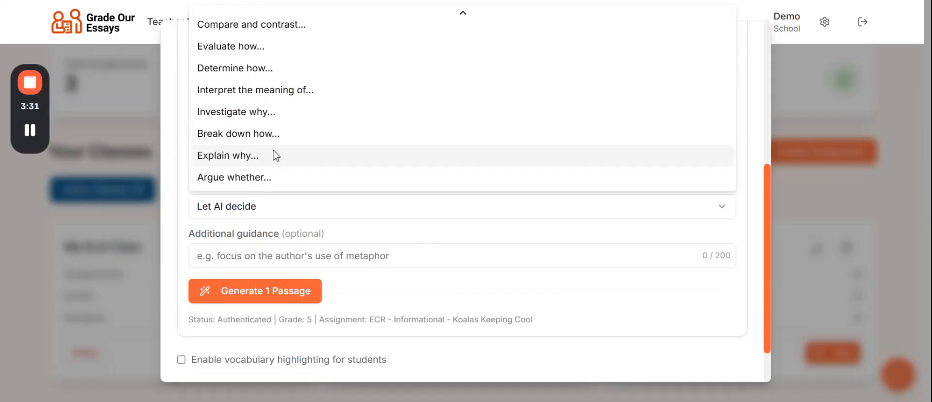
click(235, 160)
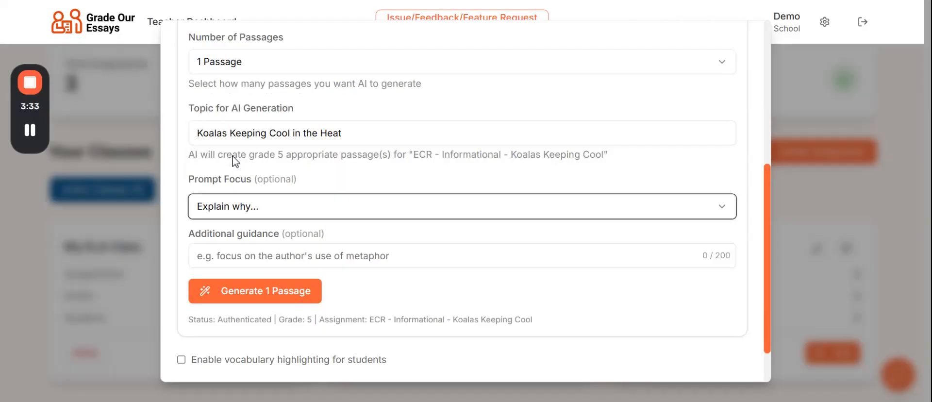
scroll(369, 241, down, 1)
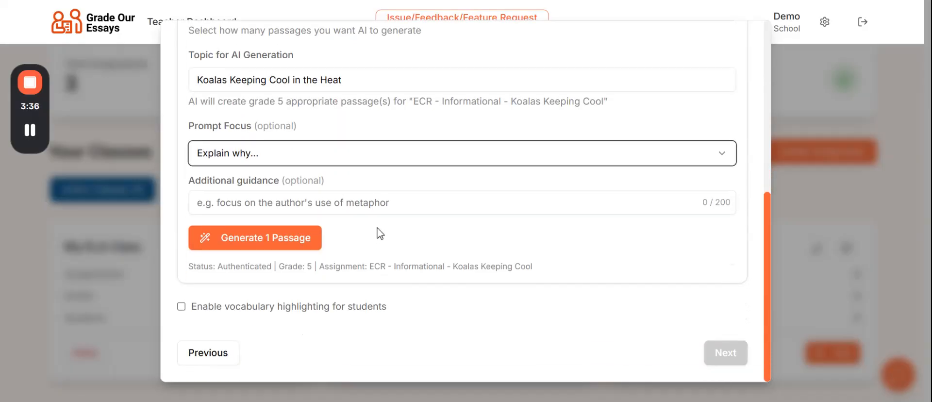
Step: Generate the AI reading passage 'Koalas Keeping Cool in the Heat' and read through it
click(256, 244)
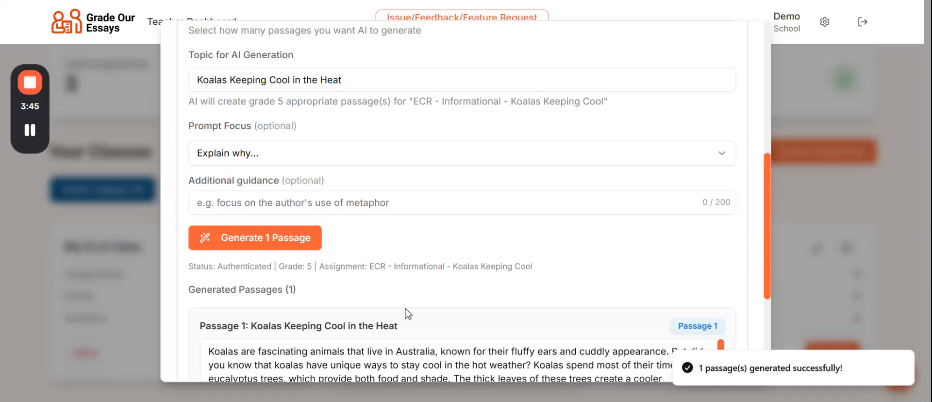
scroll(406, 303, down, 4)
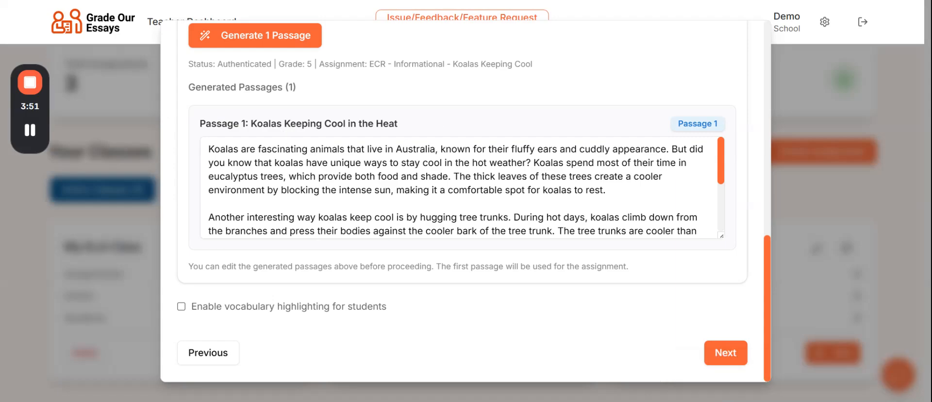
scroll(459, 187, down, 2)
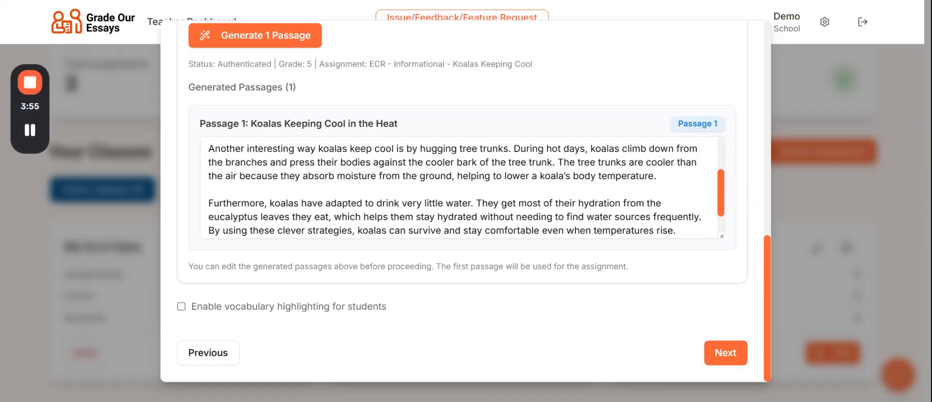
scroll(459, 187, down, 1)
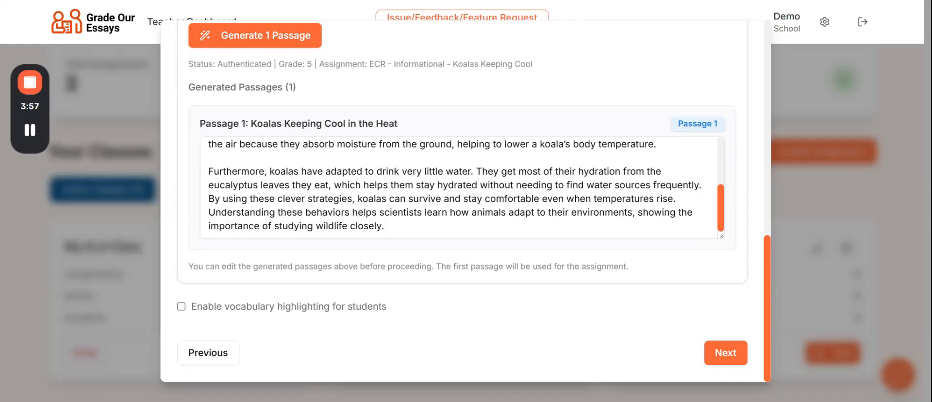
scroll(459, 187, up, 5)
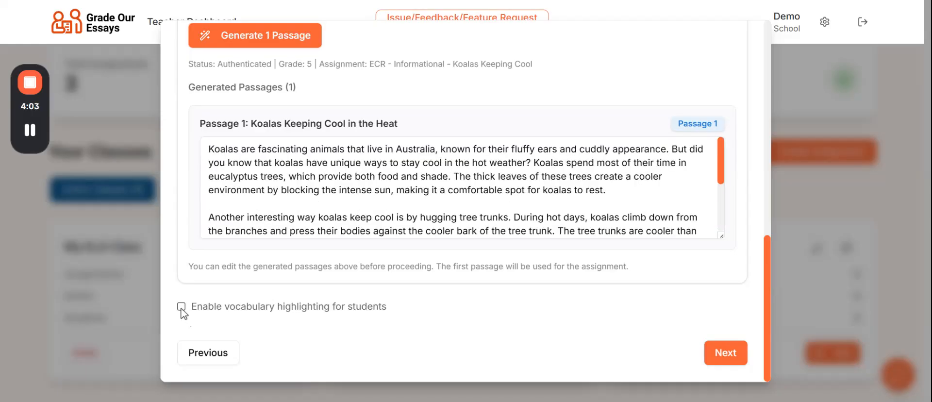
scroll(339, 238, up, 10)
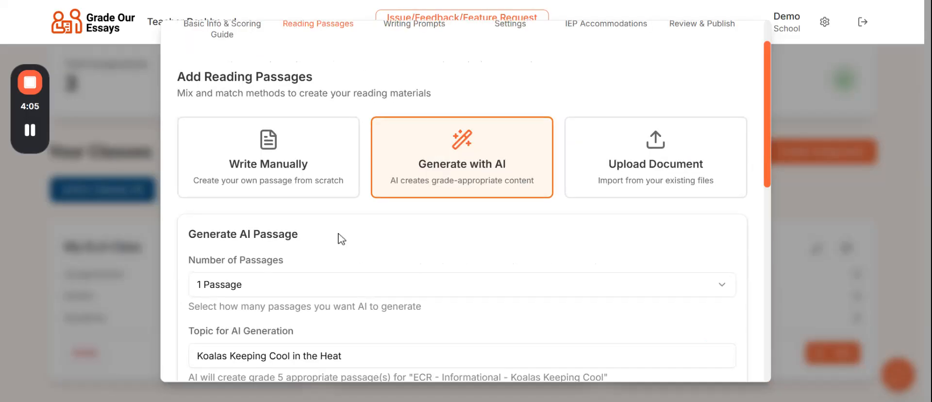
scroll(339, 238, down, 10)
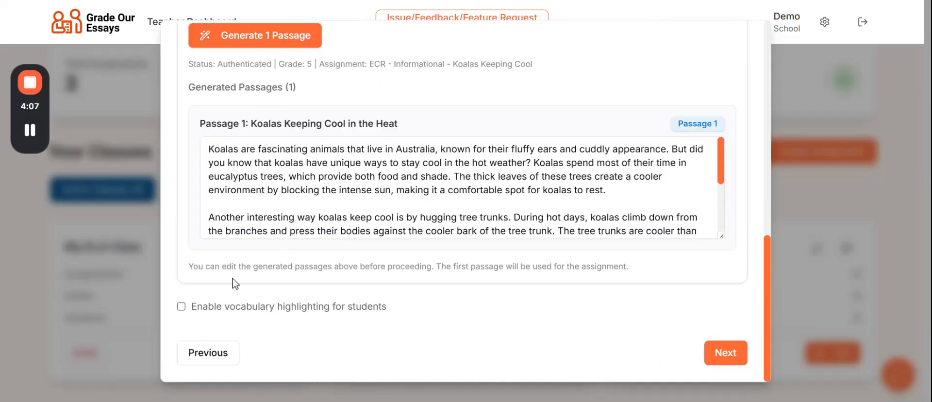
Step: Enable vocabulary highlighting for students on Passage 1
click(182, 308)
click(723, 351)
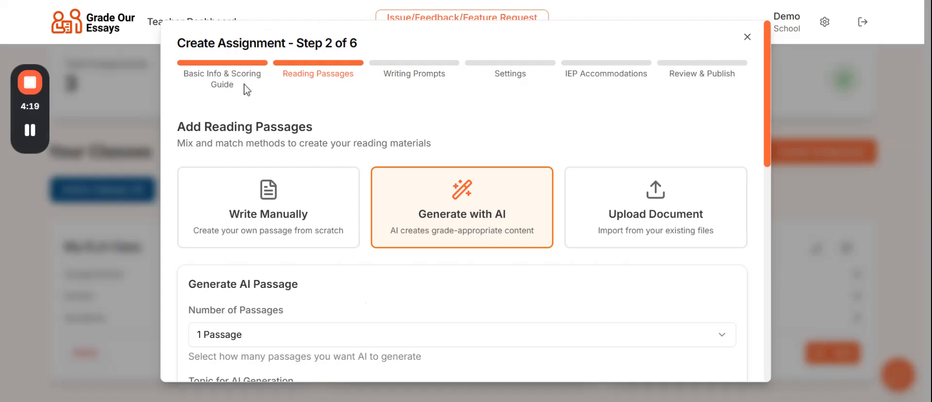
scroll(355, 243, down, 10)
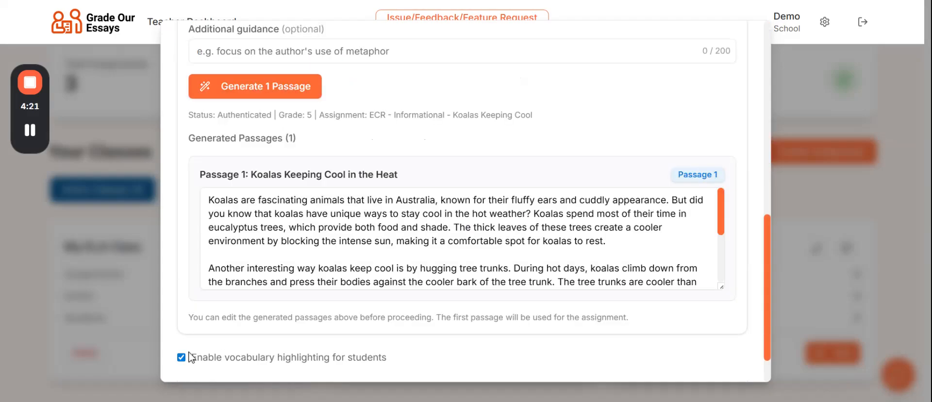
scroll(191, 357, down, 1)
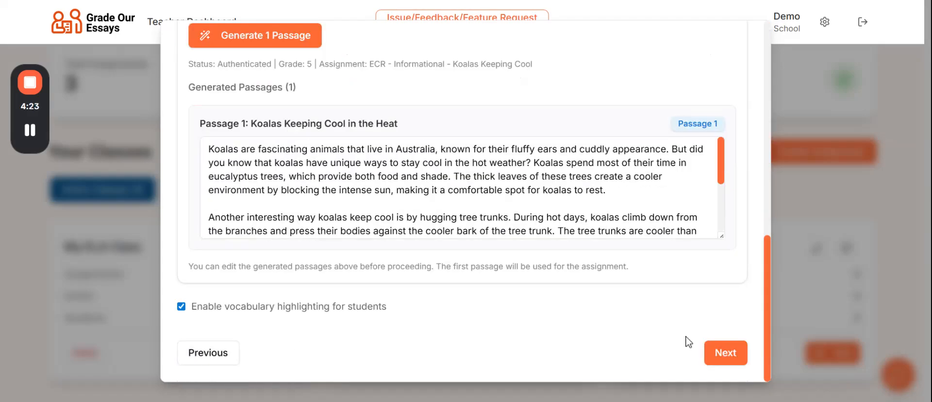
Step: Go to Writing Prompts and, after trying Write Manually and Upload Document, keep Generate with AI
click(726, 353)
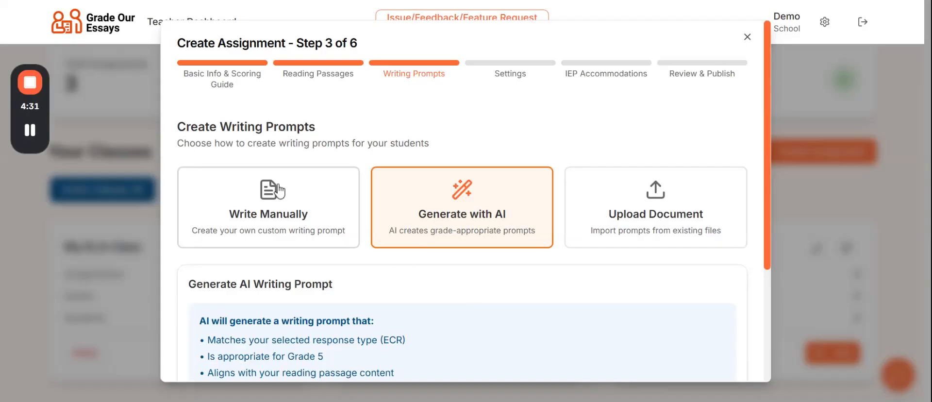
click(270, 199)
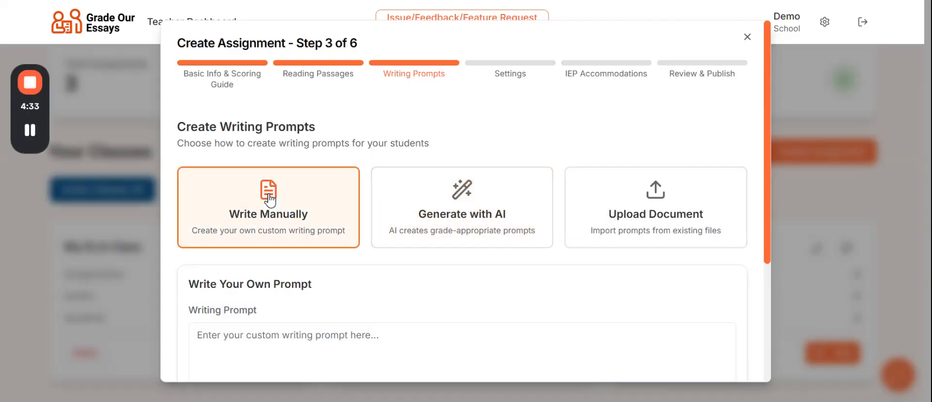
click(487, 202)
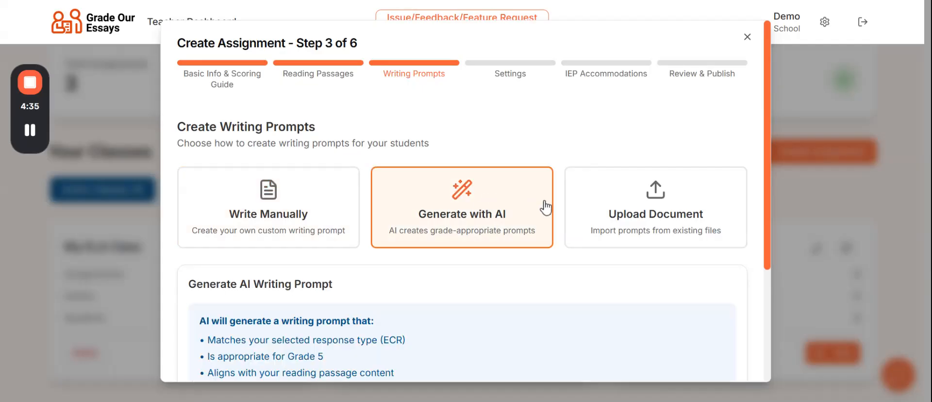
click(641, 222)
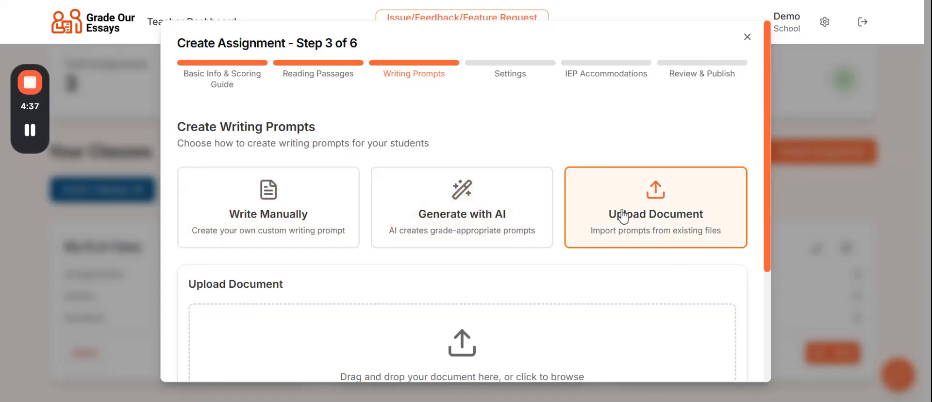
click(430, 209)
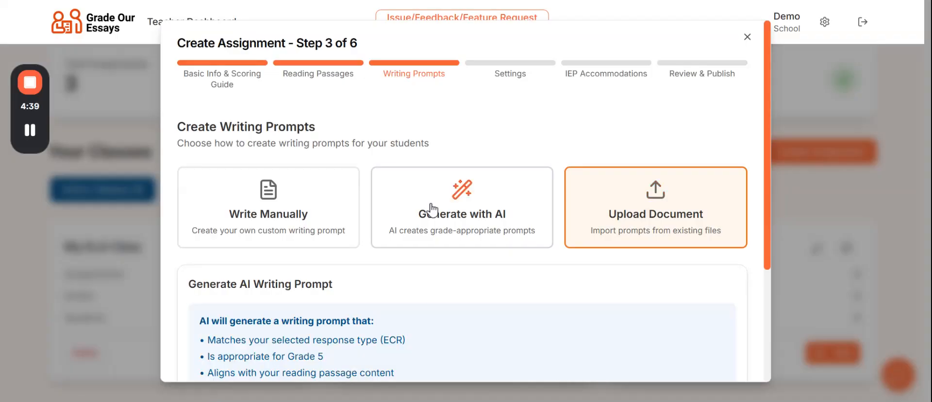
scroll(497, 299, down, 3)
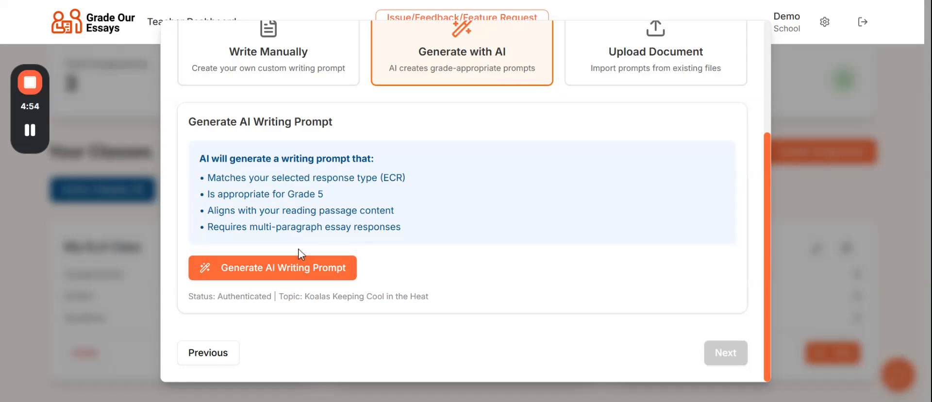
Step: Generate the AI writing prompt on koalas' cooling strategies, review its text, and proceed to Settings
click(262, 268)
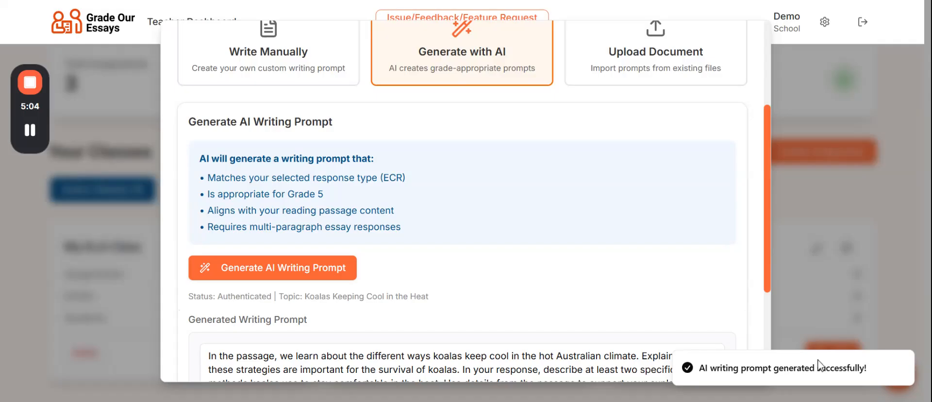
scroll(544, 223, down, 3)
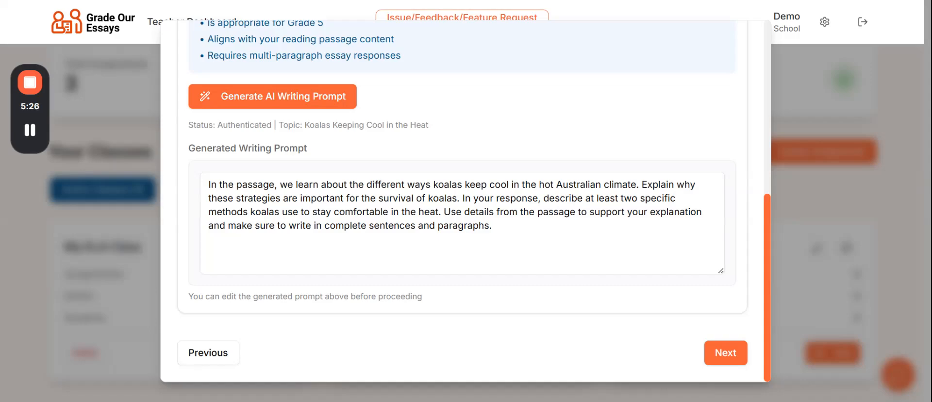
click(491, 225)
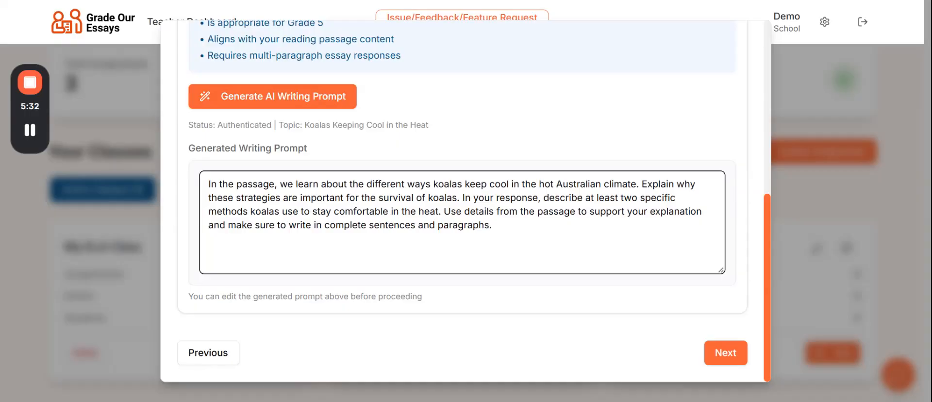
drag(295, 184, 431, 184)
click(431, 184)
click(727, 354)
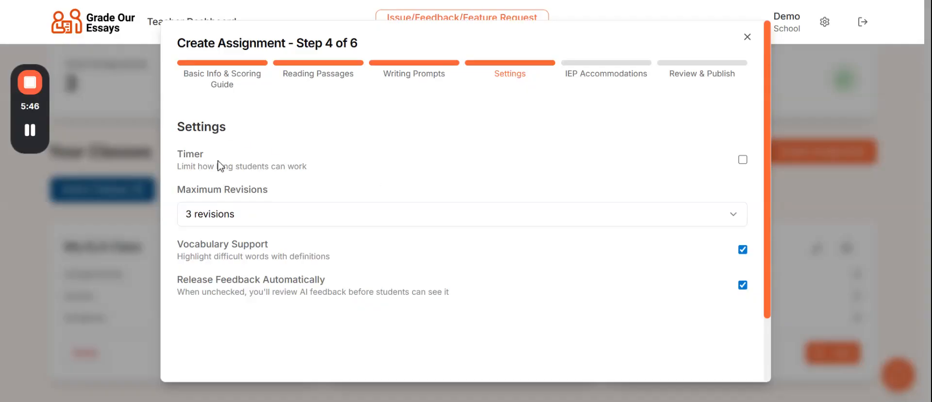
Step: Leave the timer off and set Maximum Revisions to Unlimited
click(744, 161)
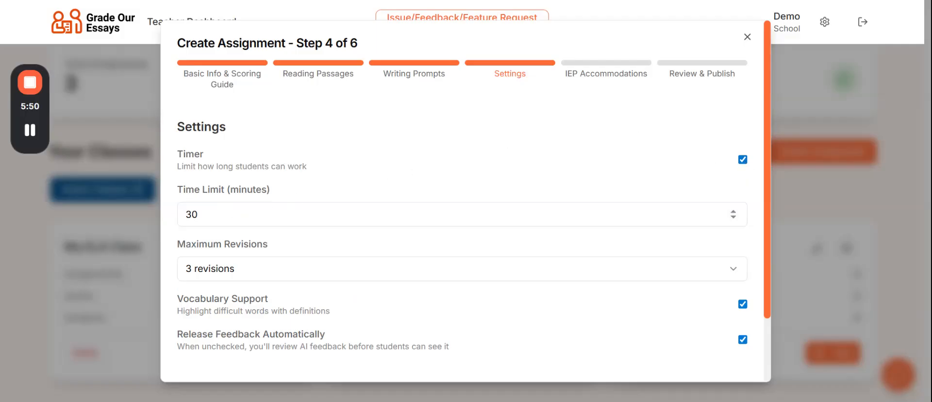
click(198, 214)
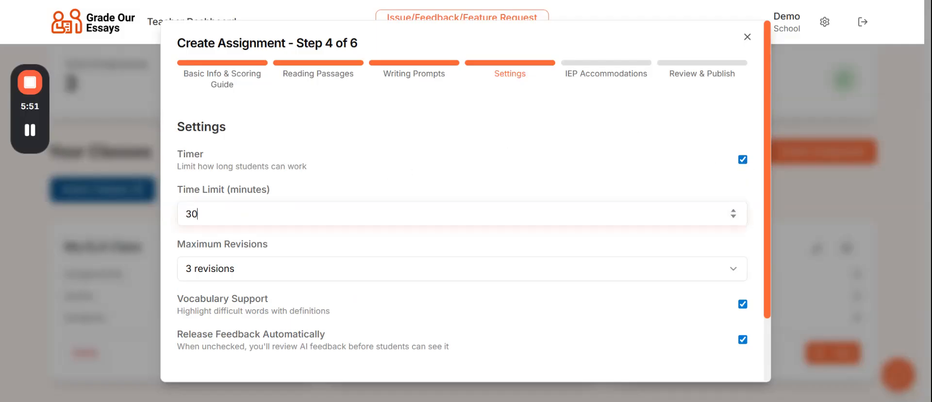
click(733, 211)
click(733, 211)
click(733, 211)
click(734, 210)
click(733, 210)
click(733, 210)
click(743, 159)
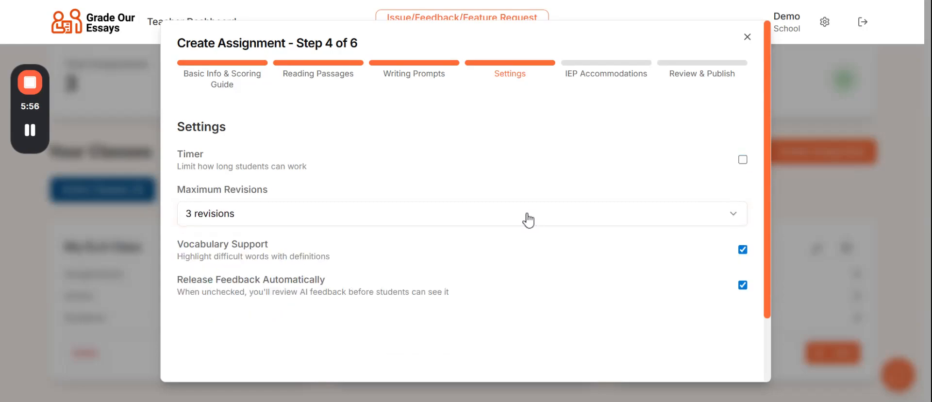
click(208, 223)
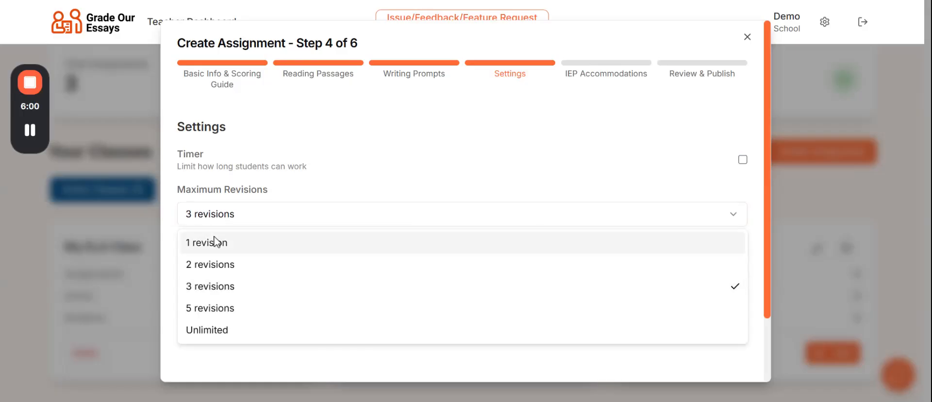
click(216, 330)
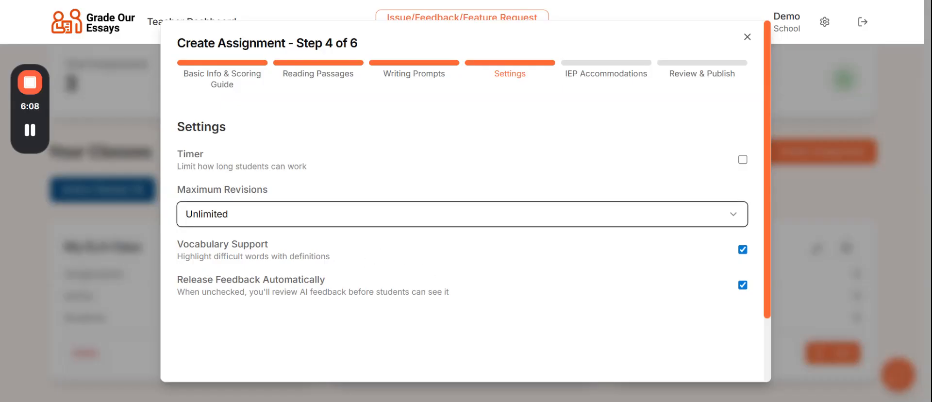
Step: Keep Vocabulary Support and automatic feedback release on, then continue to IEP Accommodations
click(744, 251)
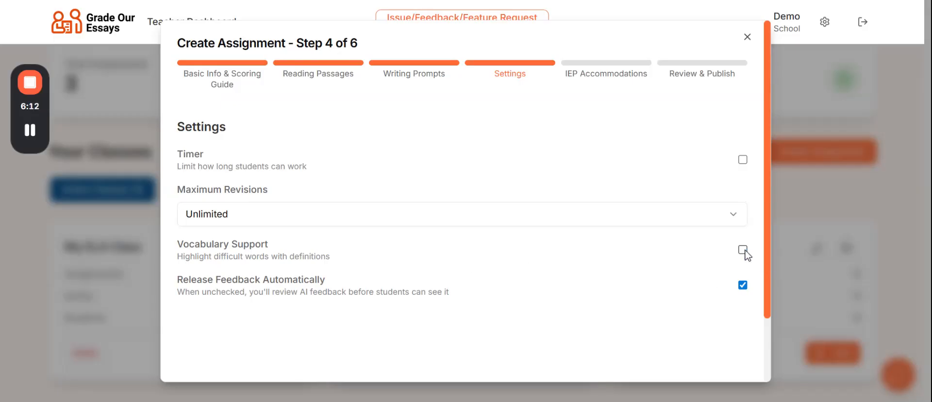
click(743, 250)
click(743, 285)
click(742, 286)
scroll(500, 302, down, 2)
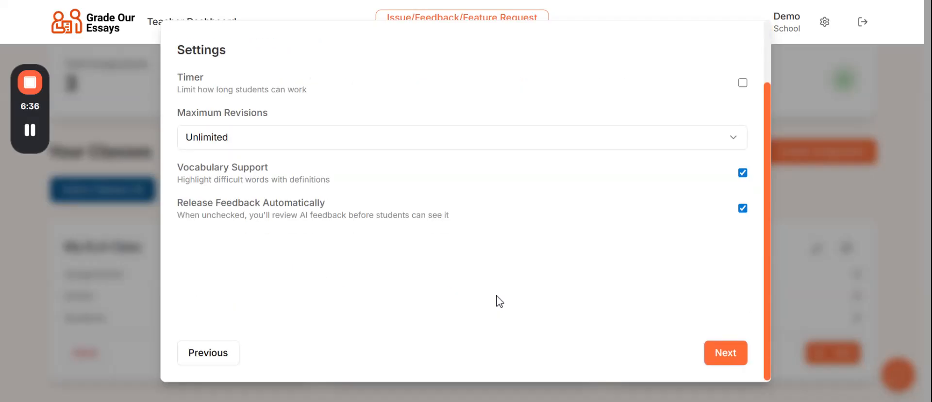
click(724, 357)
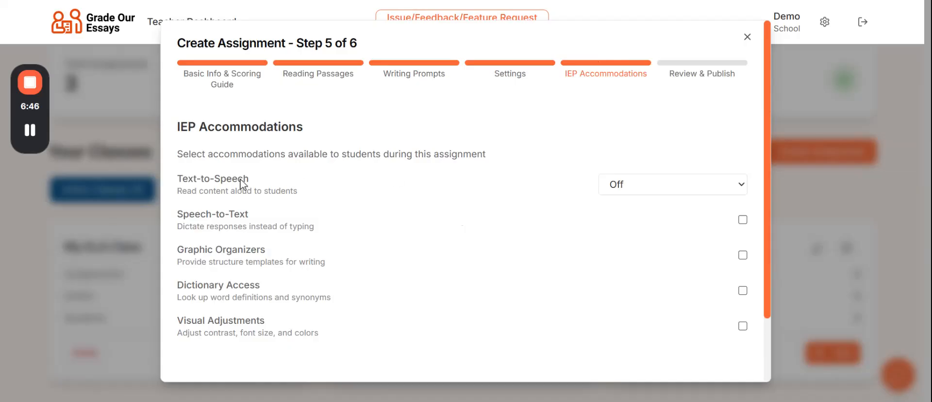
Step: Set Text-to-Speech to Both Passage(s) & Prompt; enable Speech-to-Text, Graphic Organizers, Dictionary Access, Visual Adjustments
click(699, 188)
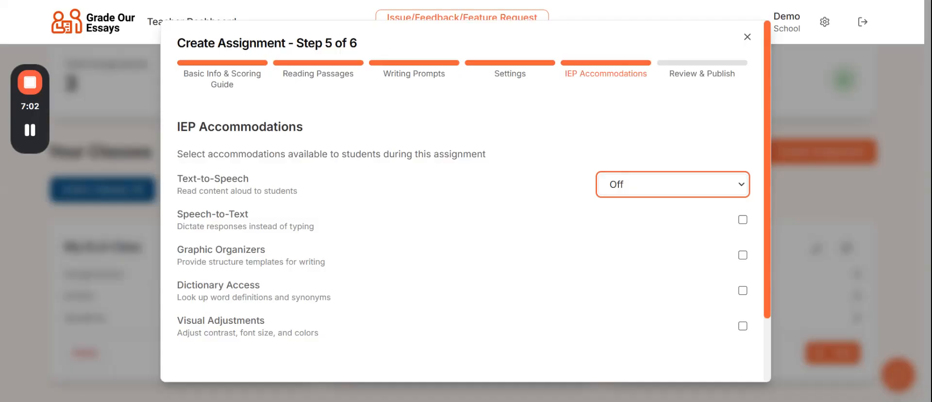
key(Return)
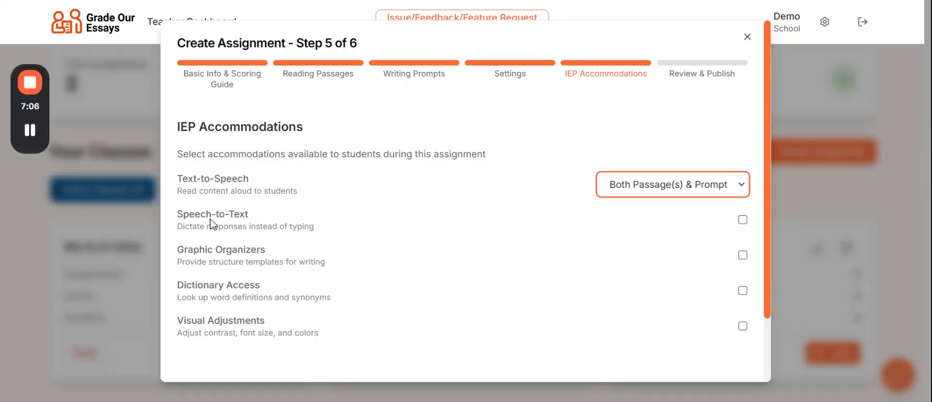
click(743, 220)
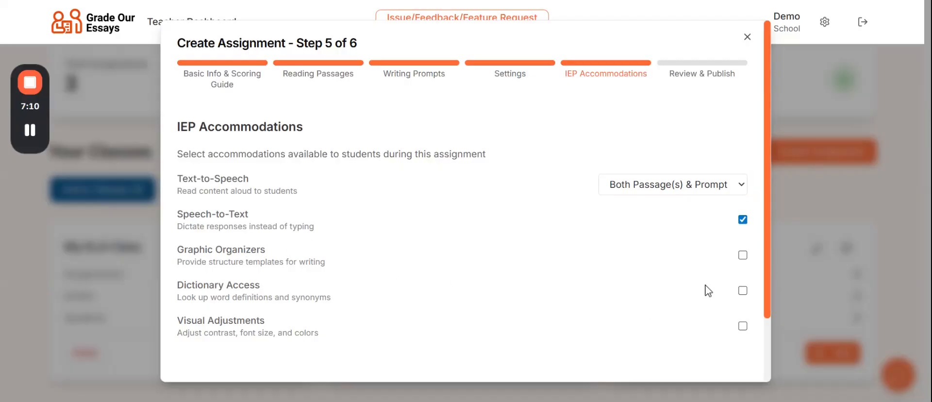
click(743, 255)
click(743, 290)
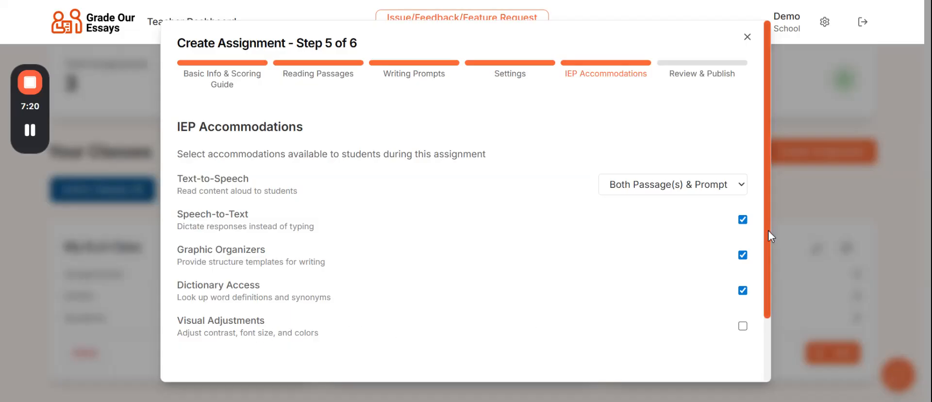
scroll(768, 231, down, 3)
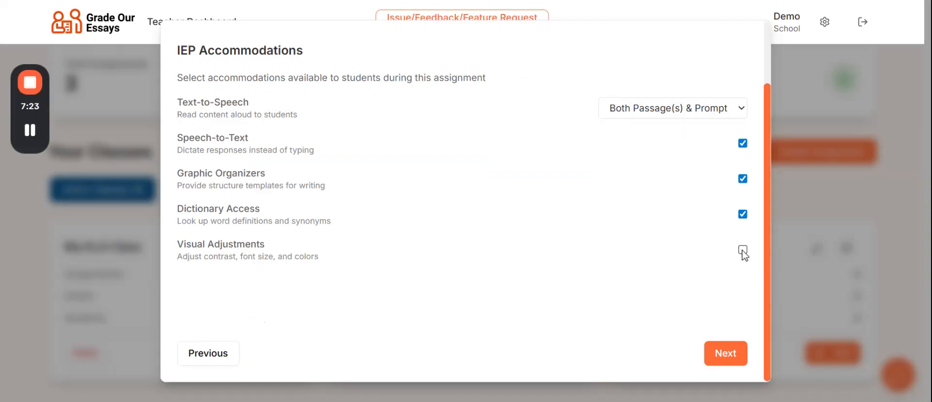
click(742, 250)
click(726, 354)
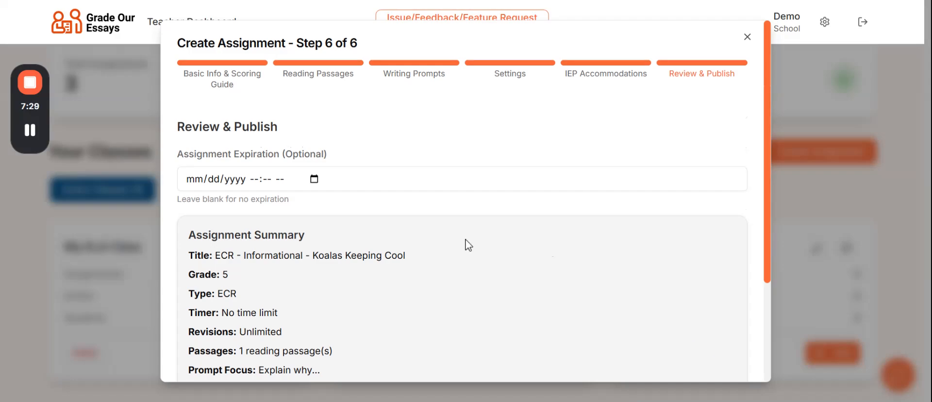
Step: Pick an expiration of 04/17/2026 03:51 PM, clear it back to no expiry, then publish the koala assignment
click(260, 180)
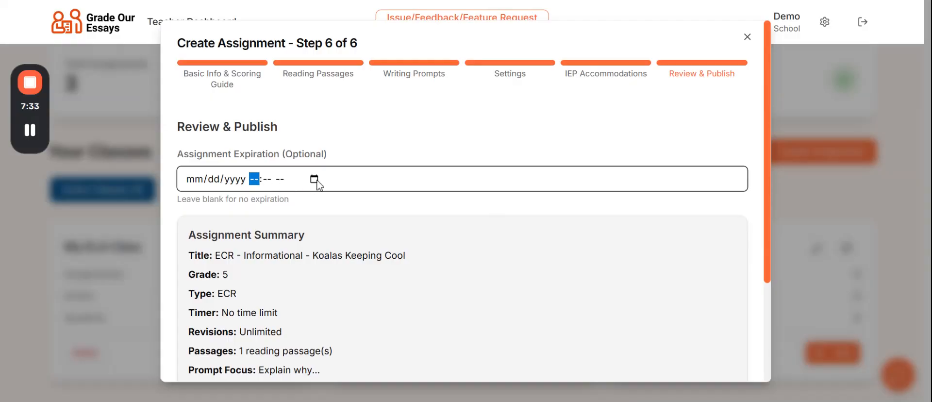
click(314, 180)
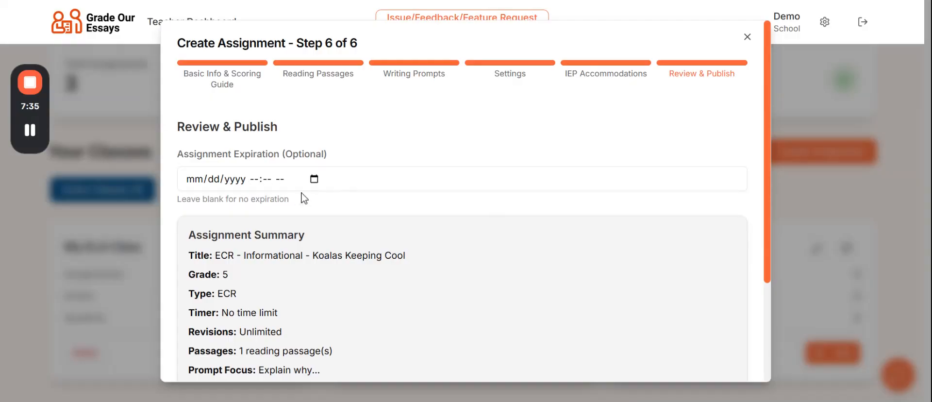
click(305, 198)
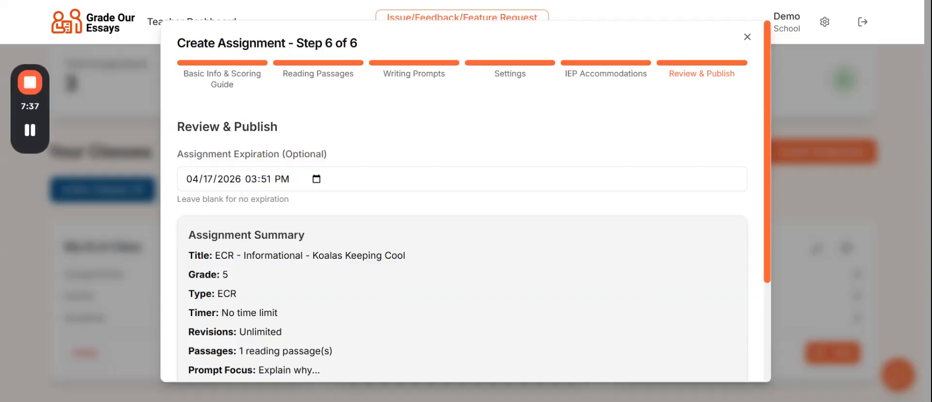
click(302, 181)
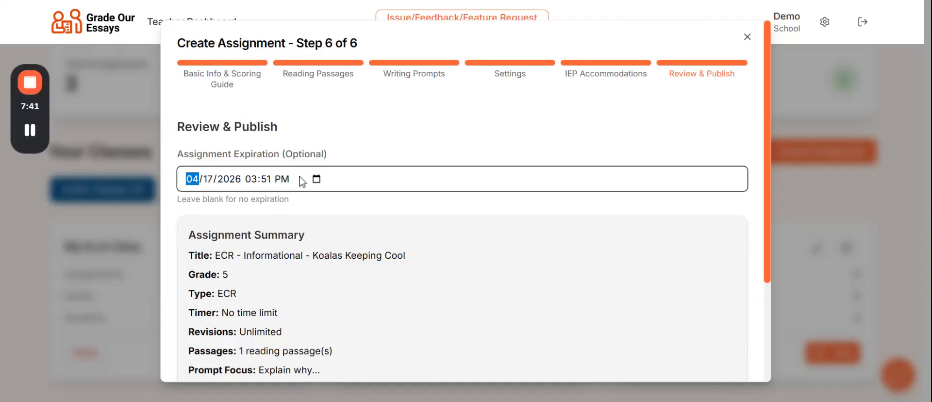
key(BackSpace)
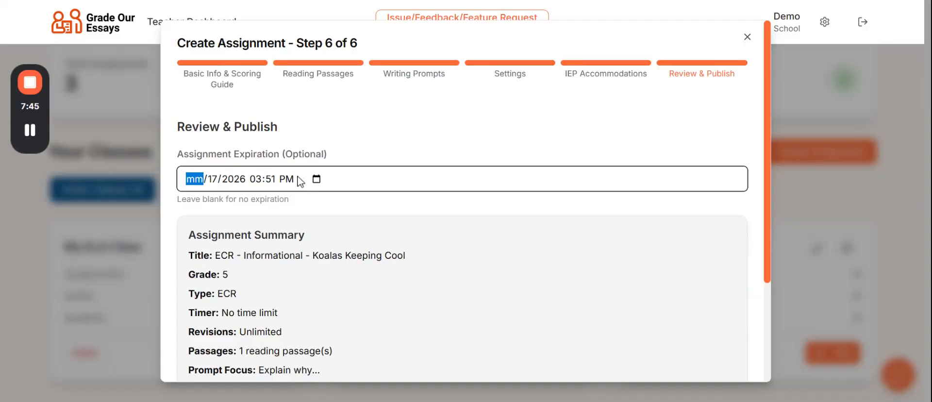
key(Tab)
key(BackSpace)
key(Tab)
key(BackSpace)
key(Tab)
key(BackSpace)
key(Tab)
key(BackSpace)
key(Tab)
key(BackSpace)
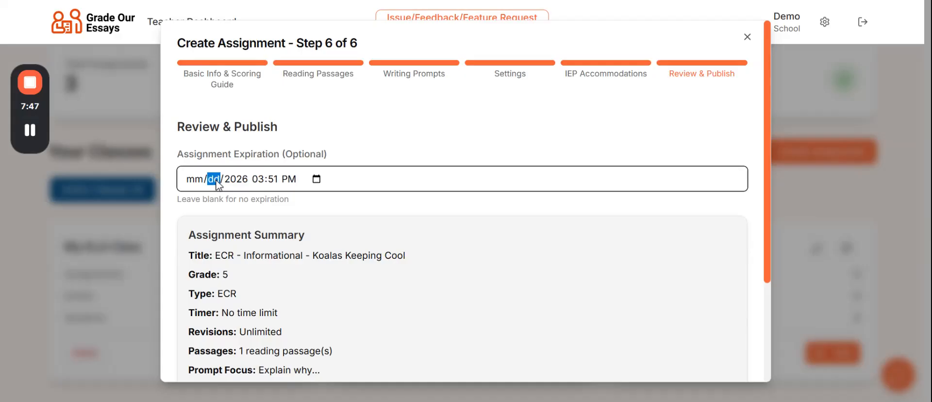
scroll(383, 306, down, 3)
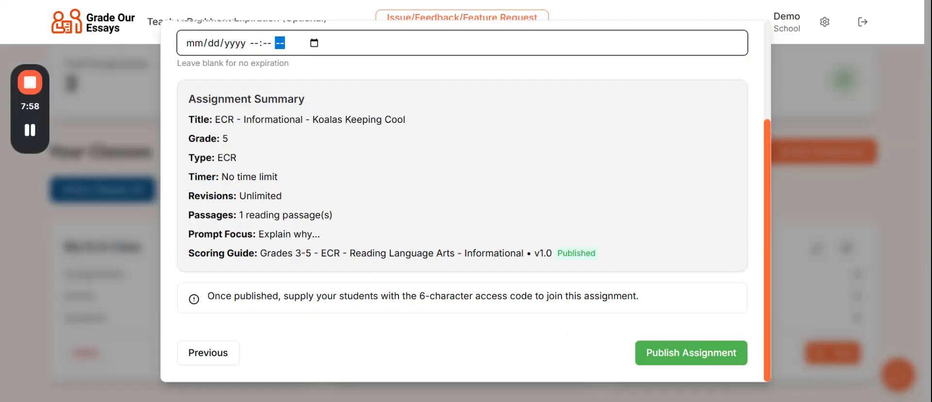
click(667, 358)
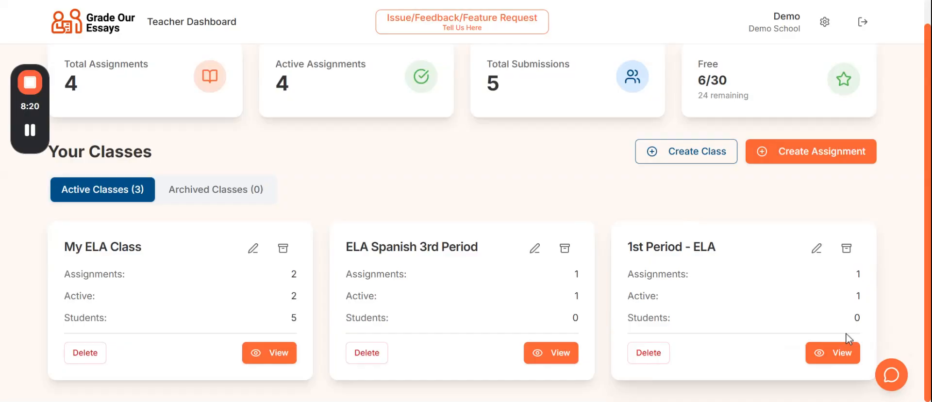
Step: View the 1st Period - ELA class, where the koala assignment appears as Not Started with an access code
click(839, 353)
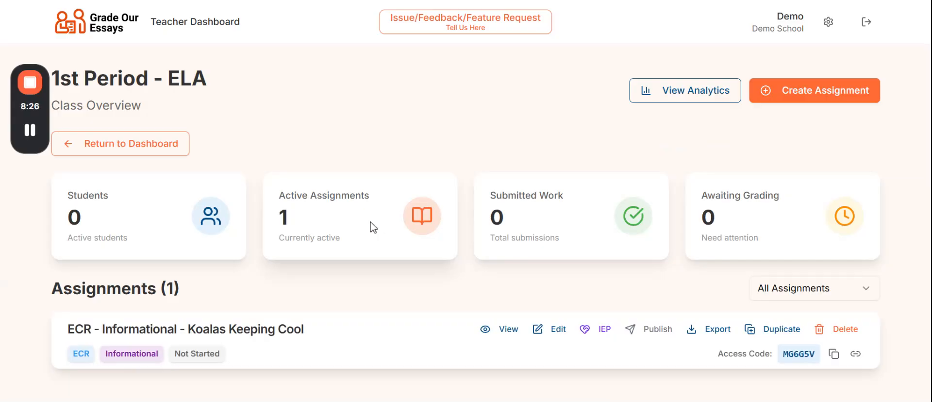
Step: Reopen 1st Period - ELA from the dashboard and copy the koala assignment's access code and student link
click(125, 145)
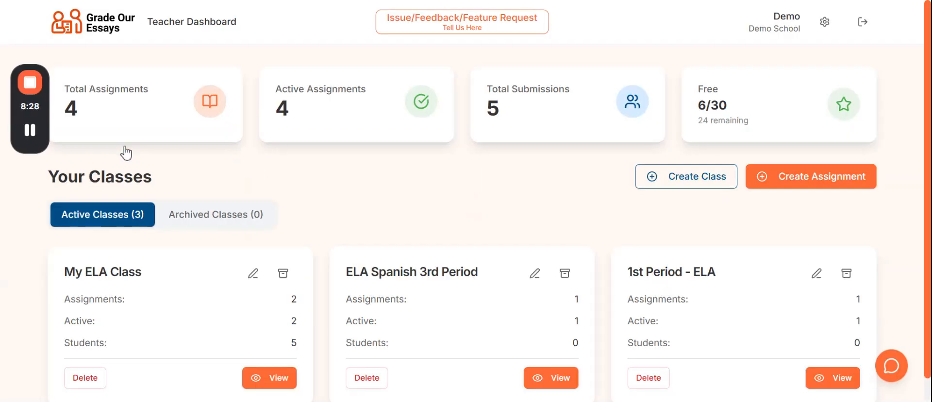
scroll(786, 274, down, 1)
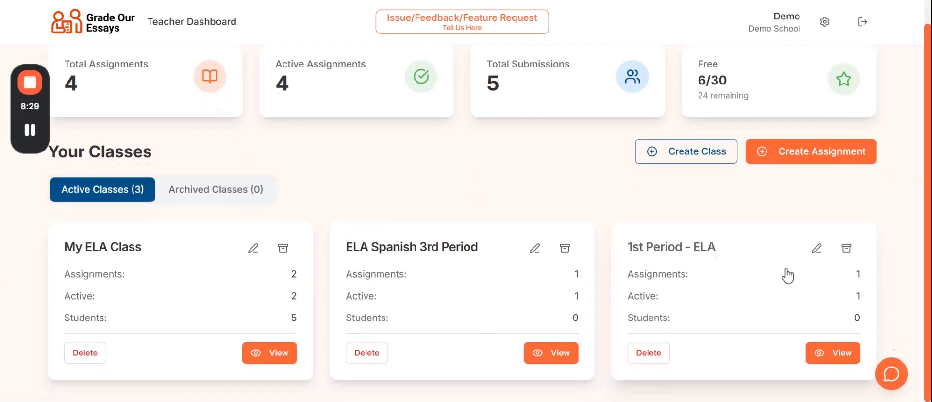
click(835, 354)
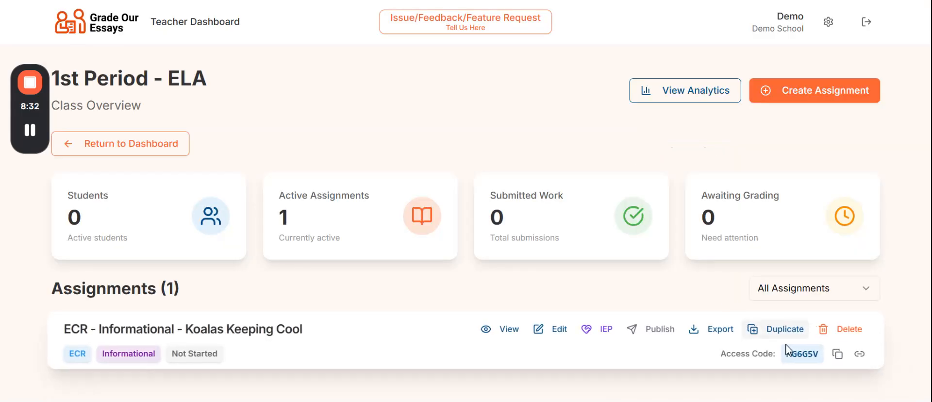
click(838, 355)
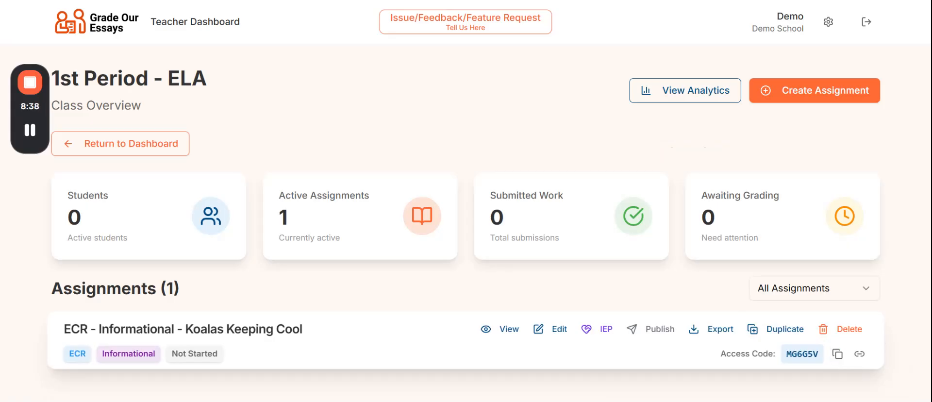
click(859, 354)
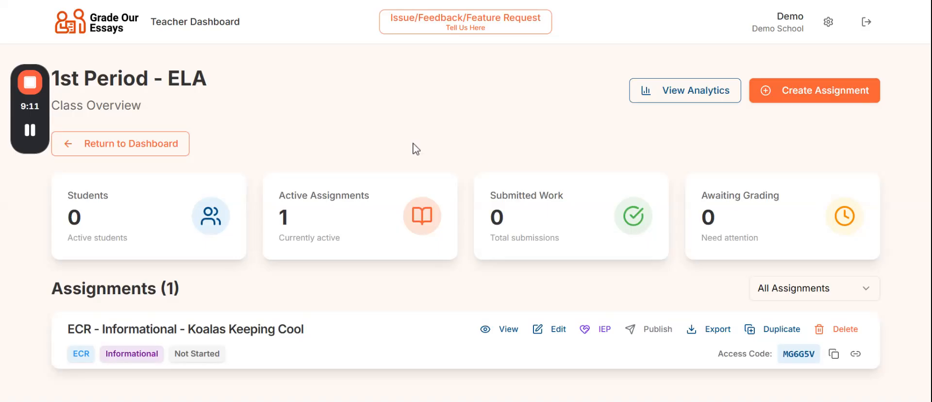
mouse_move(30, 130)
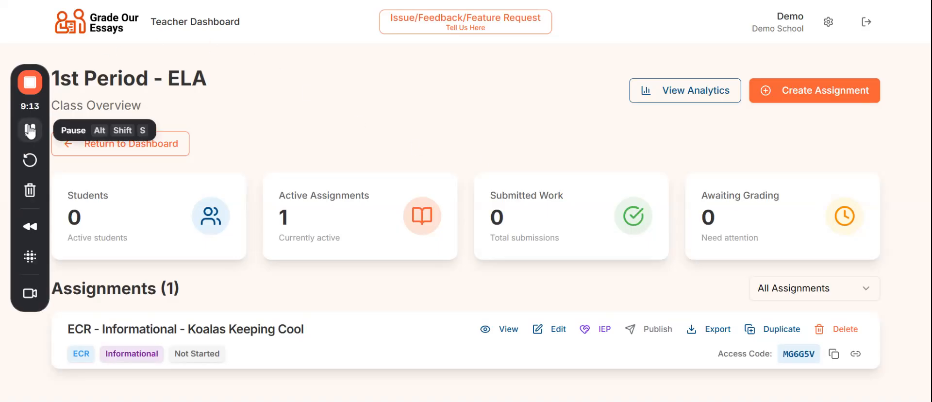
click(30, 294)
mouse_move(80, 332)
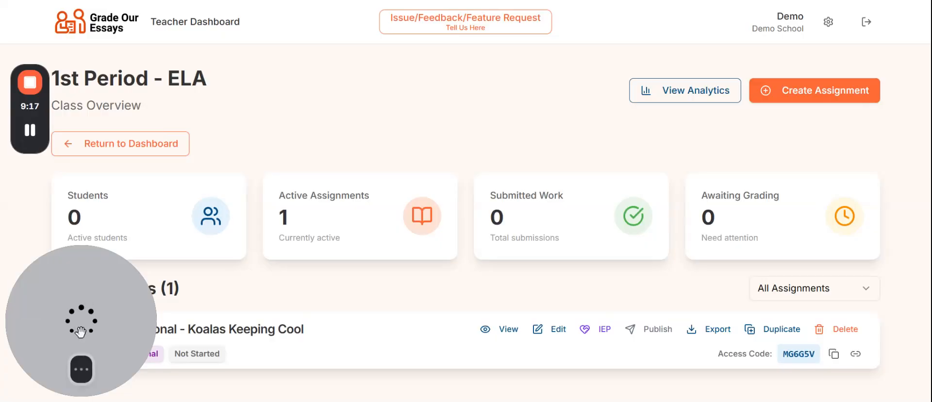
click(82, 370)
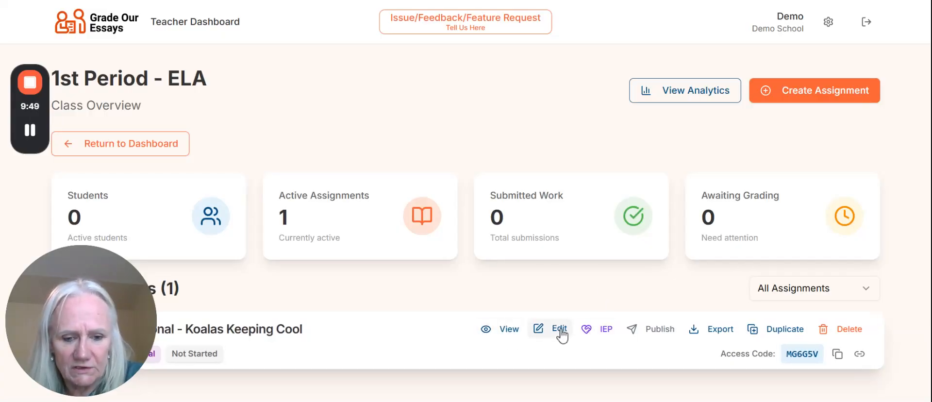
click(602, 330)
click(618, 167)
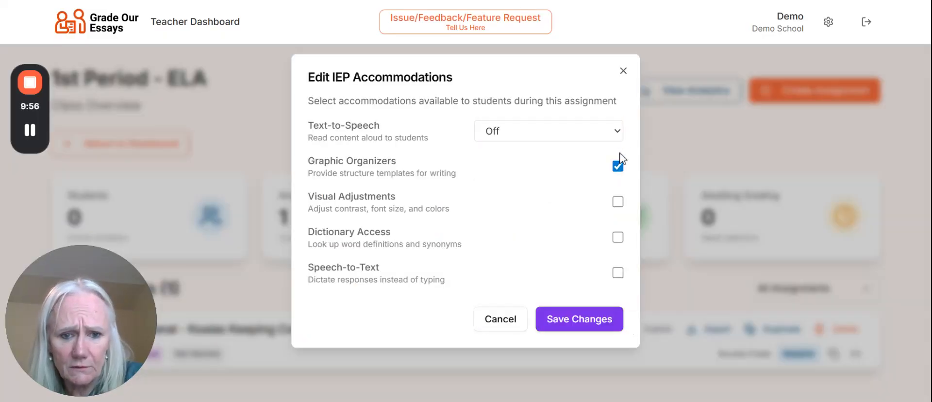
click(617, 134)
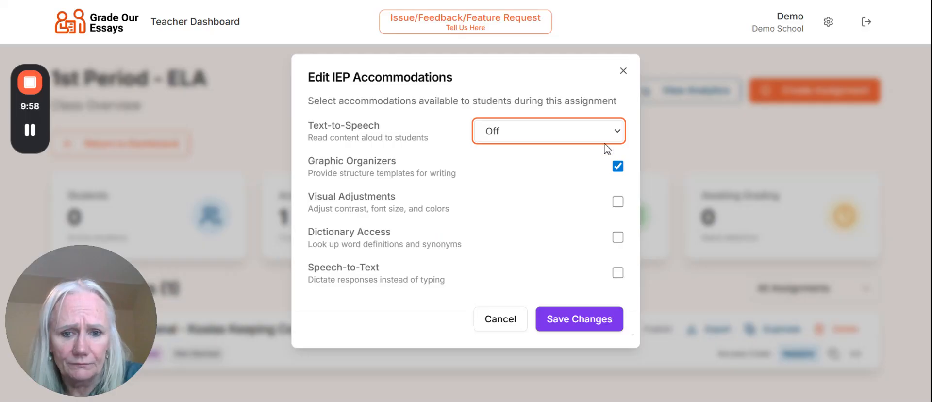
click(607, 149)
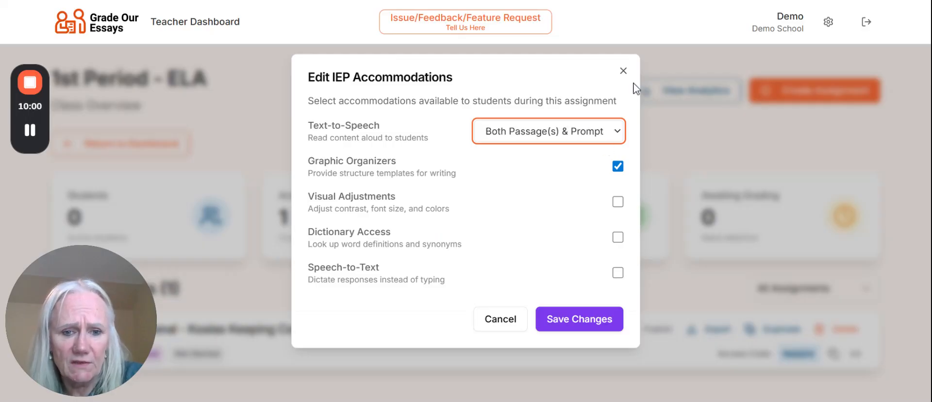
click(624, 72)
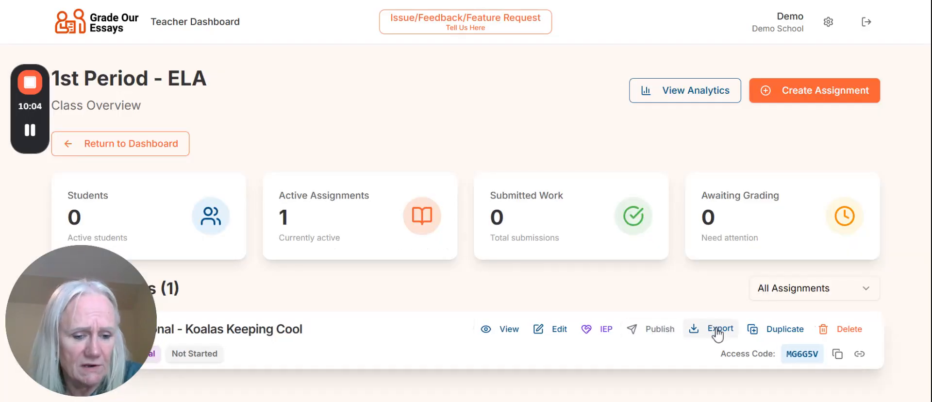